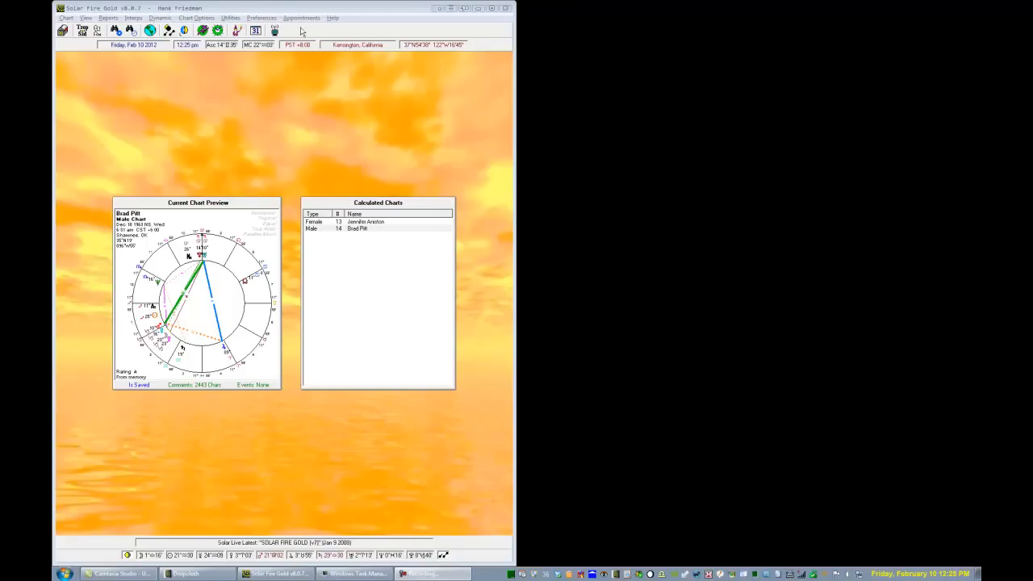
Open the Page Designer utility and start a new blank page
{"action": "left_click", "coordinate": [279, 14]}
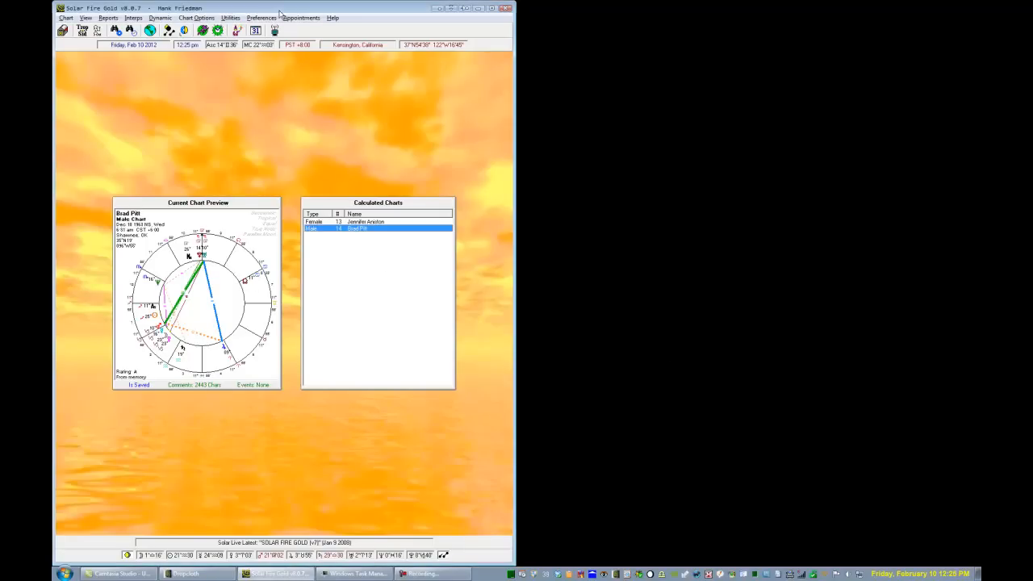
{"action": "left_click", "coordinate": [230, 18]}
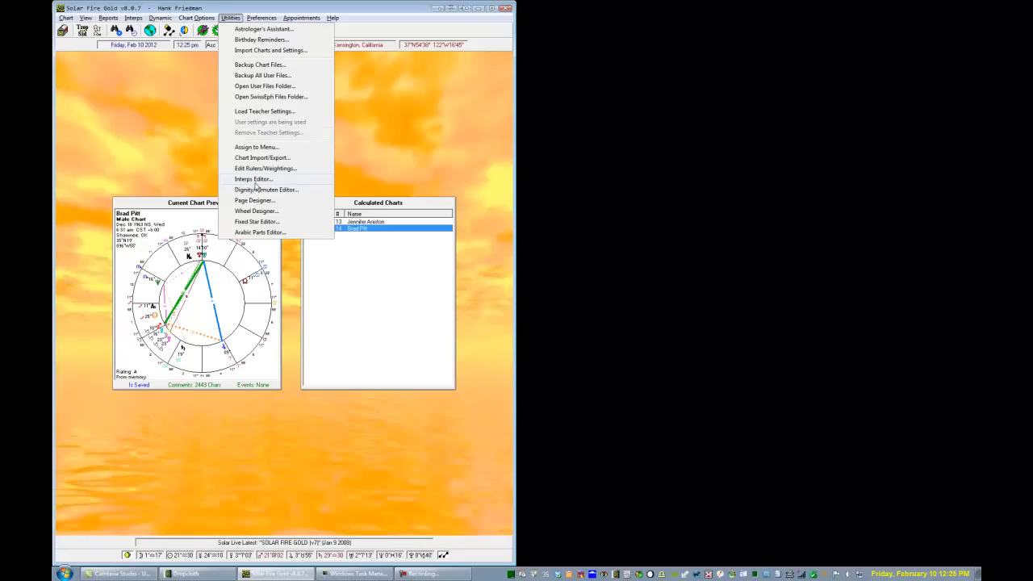
{"action": "left_click", "coordinate": [264, 201]}
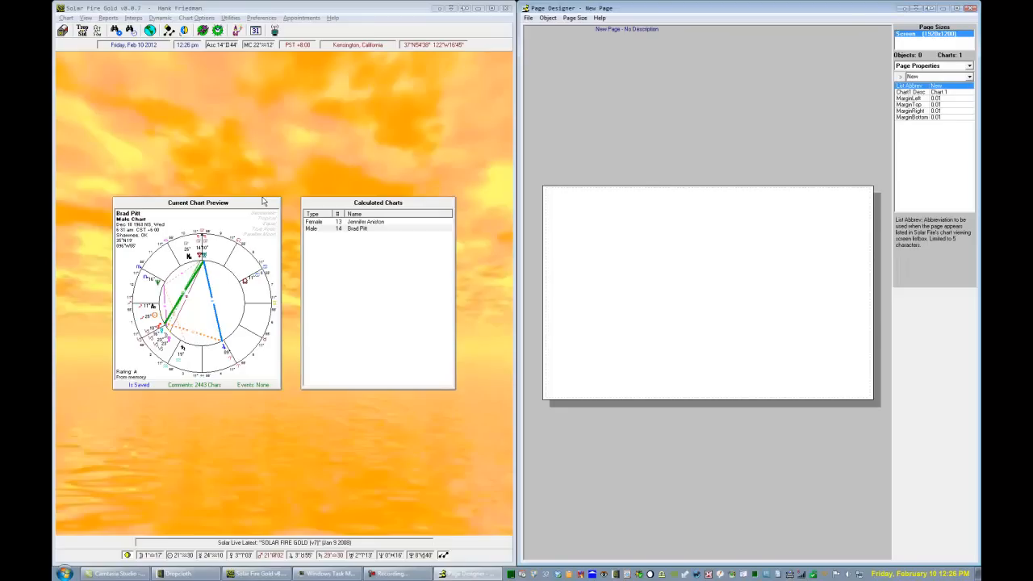
{"action": "left_click", "coordinate": [529, 18]}
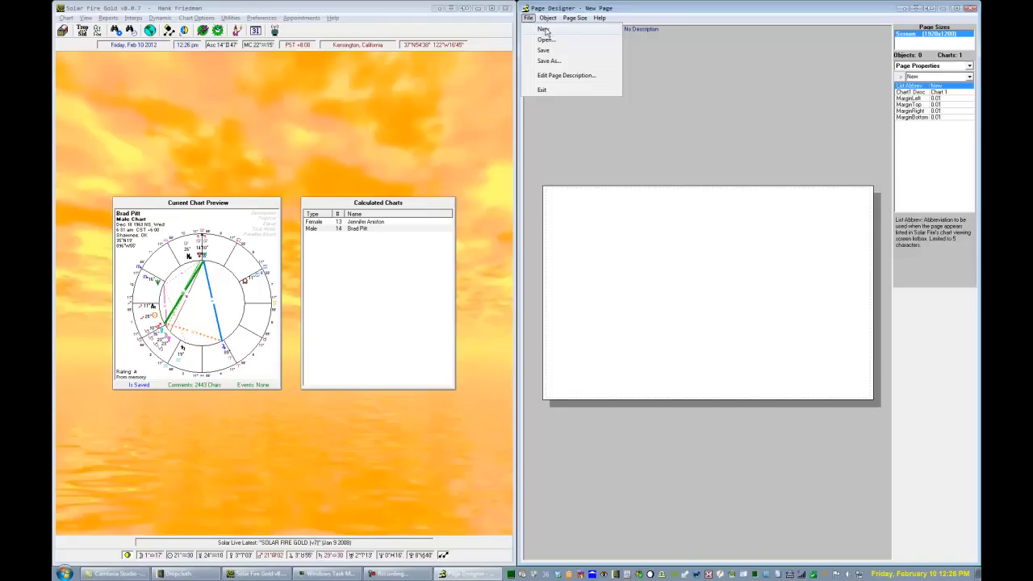
{"action": "left_click", "coordinate": [546, 28]}
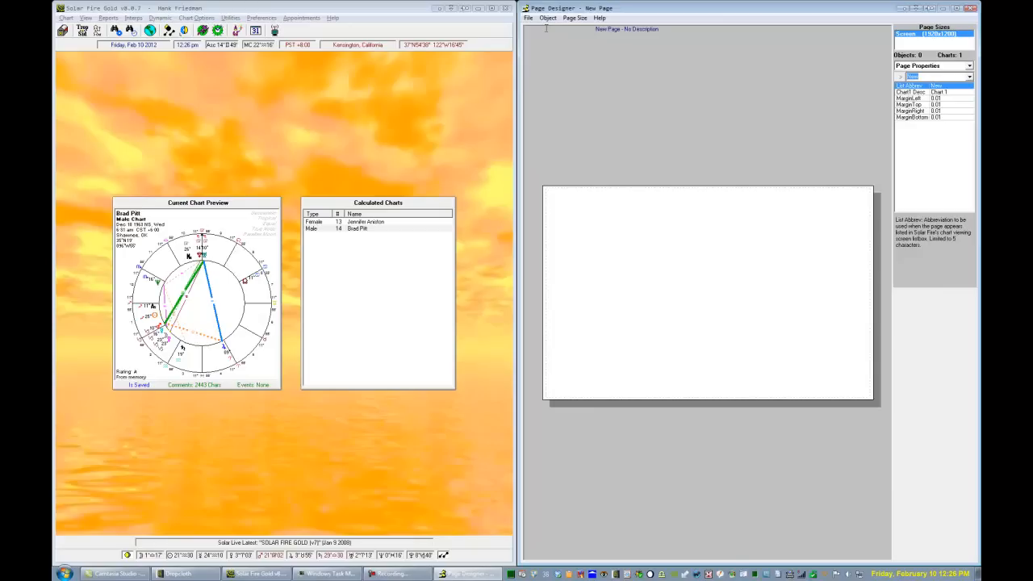
Replace the page description with the author's first name in possessive form followed by "New Biwheel"
{"action": "double_click", "coordinate": [610, 29]}
{"action": "left_click_drag", "start_coordinate": [609, 29], "coordinate": [660, 31]}
{"action": "key", "text": "BackSpace"}
{"action": "key", "text": "BackSpace"}
{"action": "key", "text": "BackSpace"}
{"action": "key", "text": "BackSpace"}
{"action": "key", "text": "BackSpace"}
{"action": "type", "text": "Hank's New"}
{"action": "type", "text": " Biwheel"}
Save the page layout in the Pages folder under the same name as its description, ending in "New Biwheel"
{"action": "left_click", "coordinate": [527, 18]}
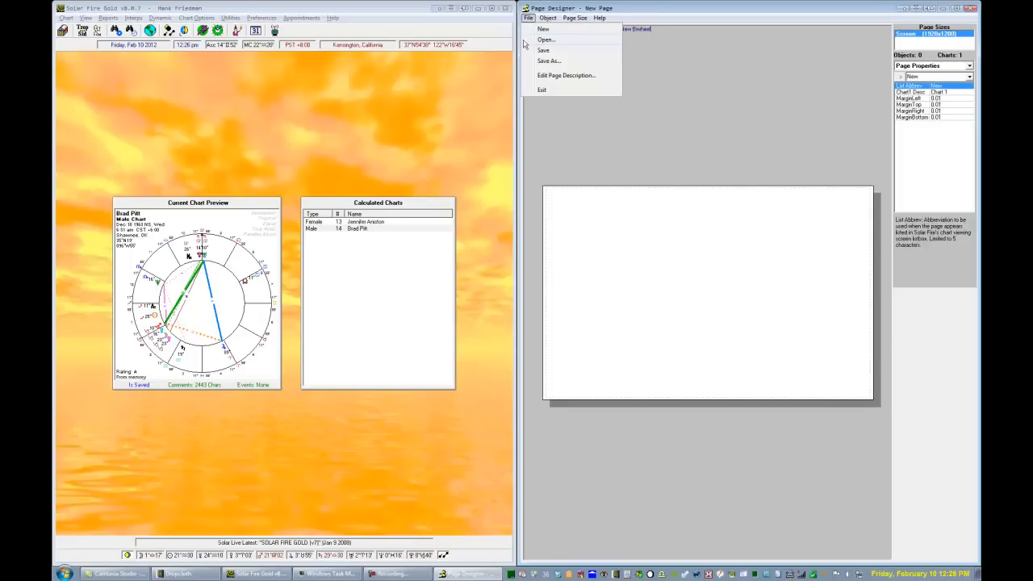
{"action": "left_click", "coordinate": [537, 51]}
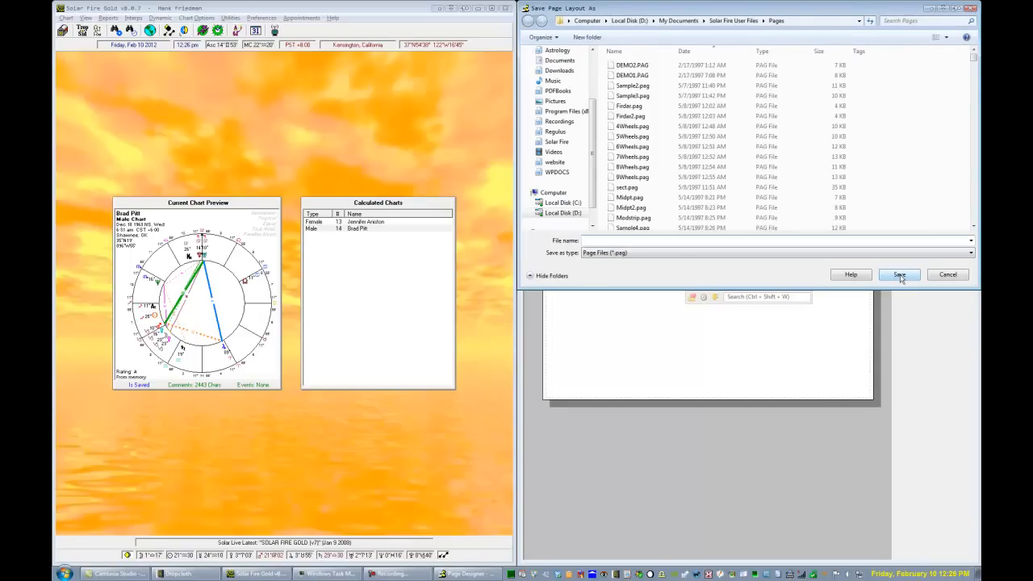
{"action": "type", "text": "Hank's New Biwheel"}
{"action": "left_click", "coordinate": [900, 275]}
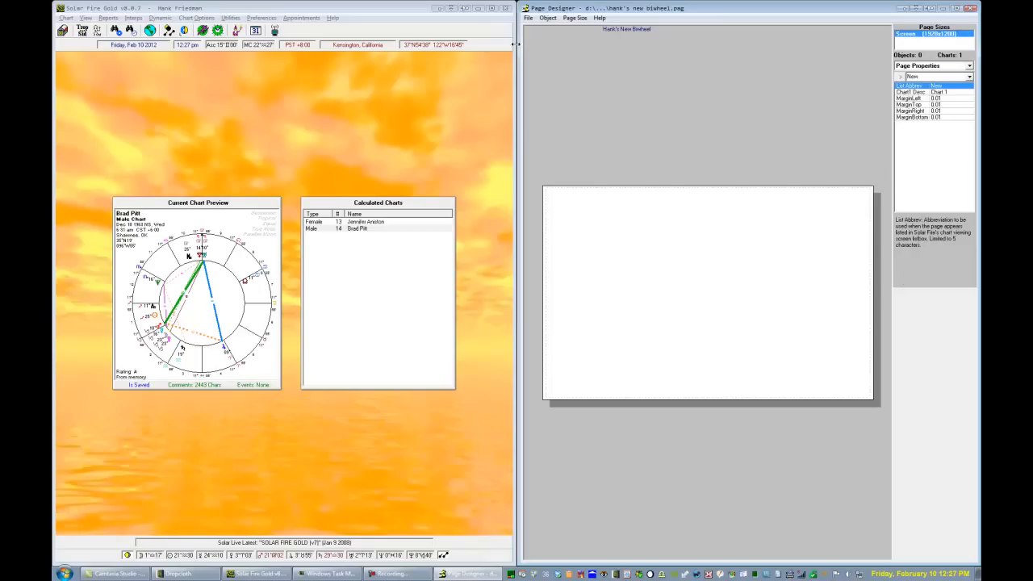
Examine the full list of object types that can be inserted on the page, from Captions through Vedic, without inserting any
{"action": "left_click", "coordinate": [549, 19]}
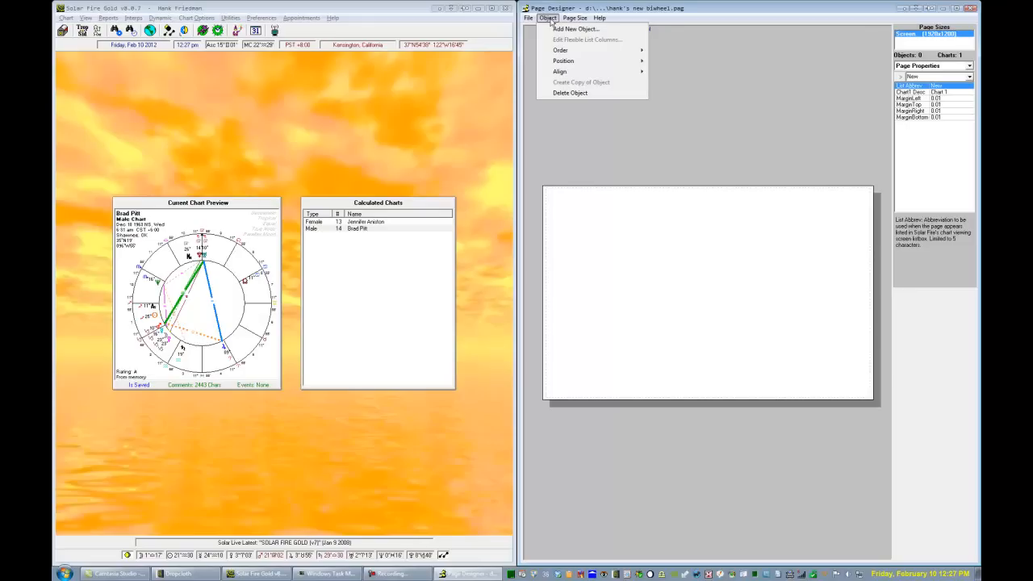
{"action": "mouse_move", "coordinate": [565, 51]}
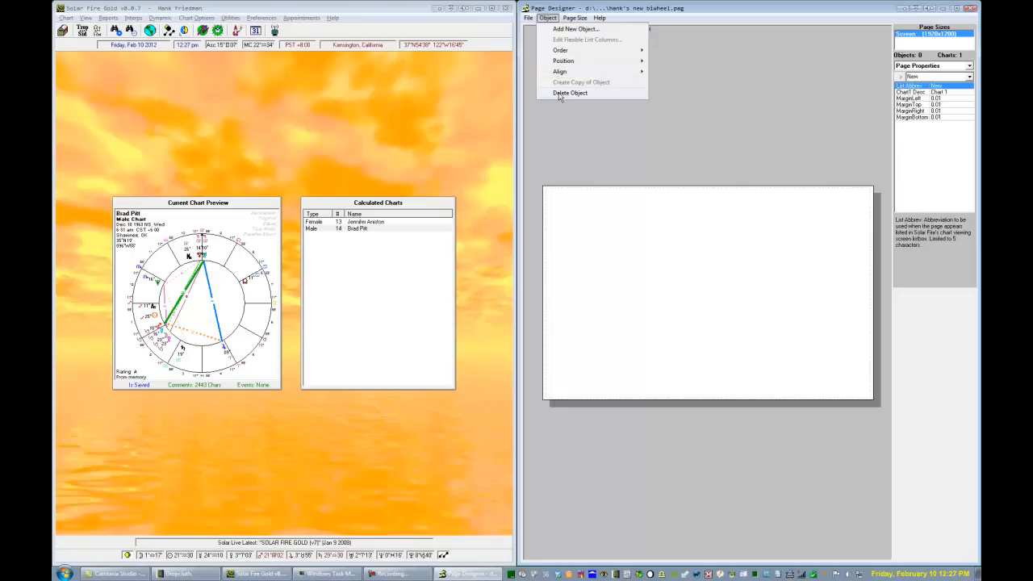
{"action": "left_click", "coordinate": [567, 29]}
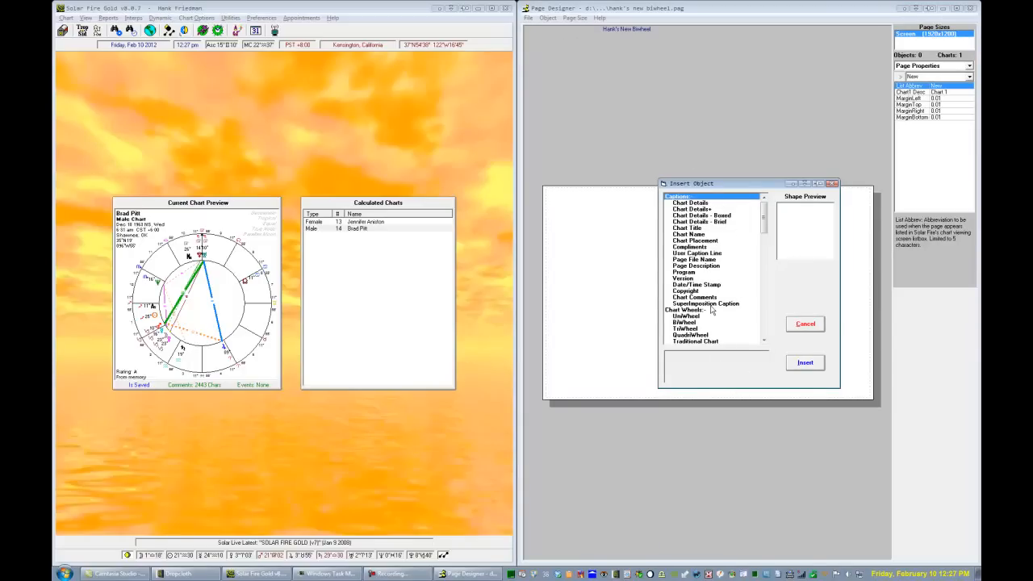
{"action": "left_click", "coordinate": [764, 341]}
{"action": "left_click", "coordinate": [764, 341]}
{"action": "left_click", "coordinate": [764, 341]}
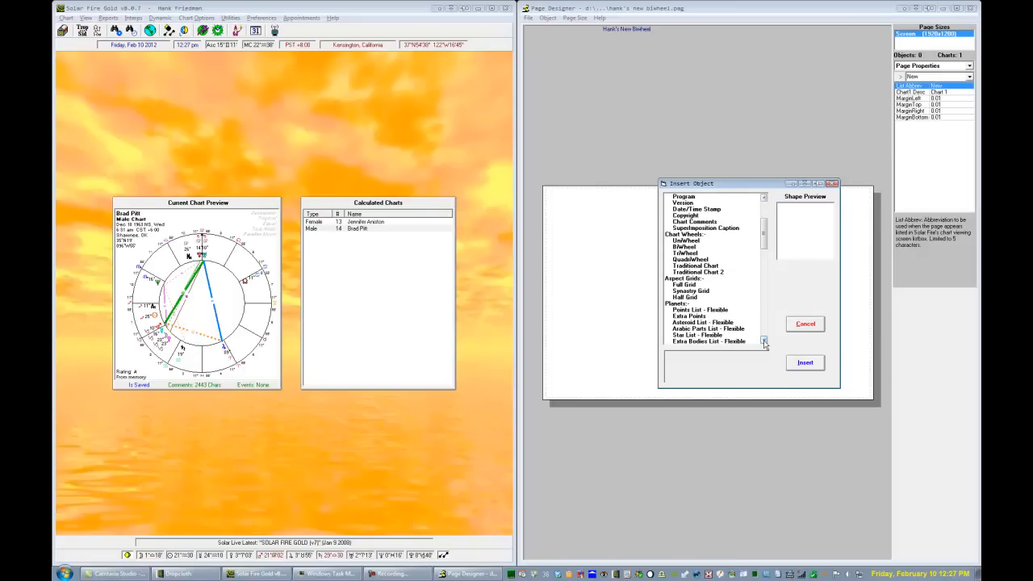
{"action": "left_click", "coordinate": [764, 341]}
{"action": "left_click", "coordinate": [764, 342]}
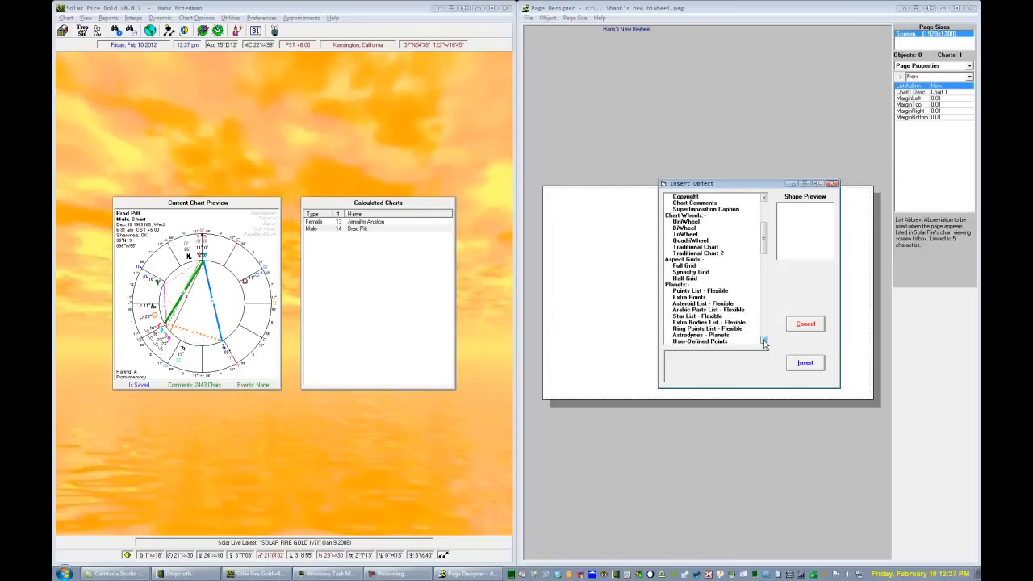
{"action": "left_click", "coordinate": [763, 342]}
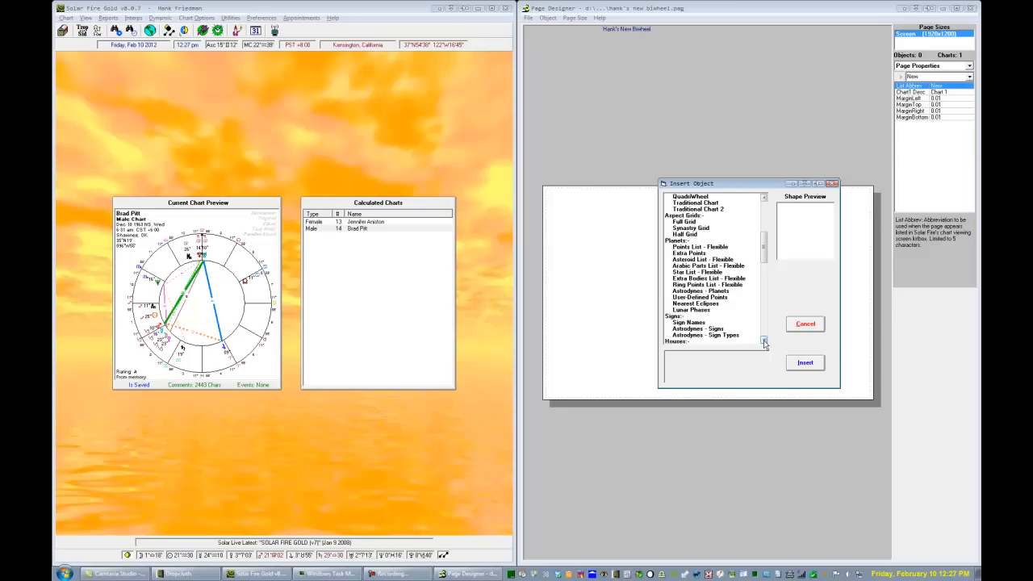
{"action": "left_click", "coordinate": [764, 341]}
{"action": "left_click", "coordinate": [764, 342]}
{"action": "left_click", "coordinate": [764, 342]}
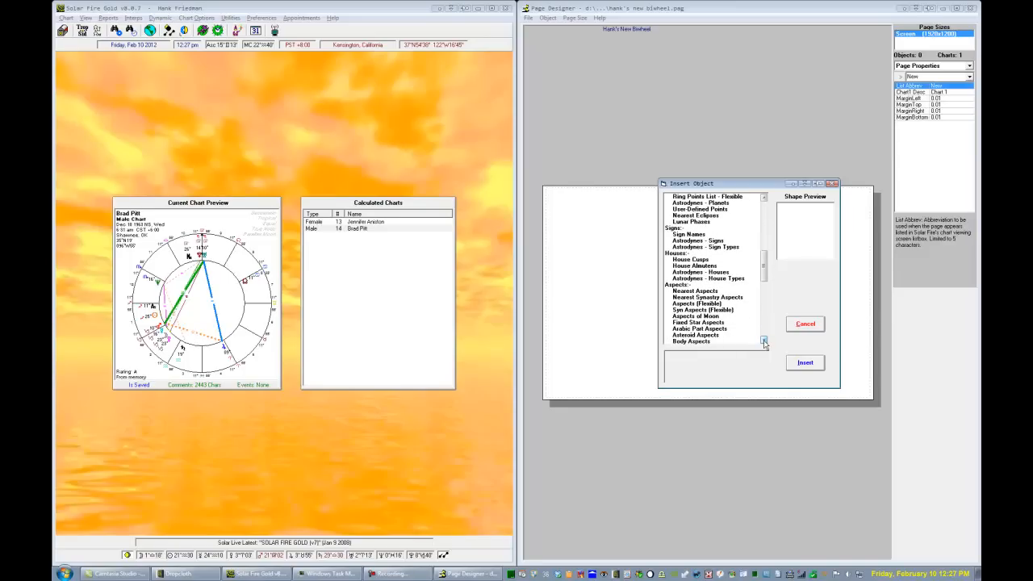
{"action": "left_click", "coordinate": [763, 341]}
{"action": "left_click", "coordinate": [763, 342]}
{"action": "left_click", "coordinate": [764, 342]}
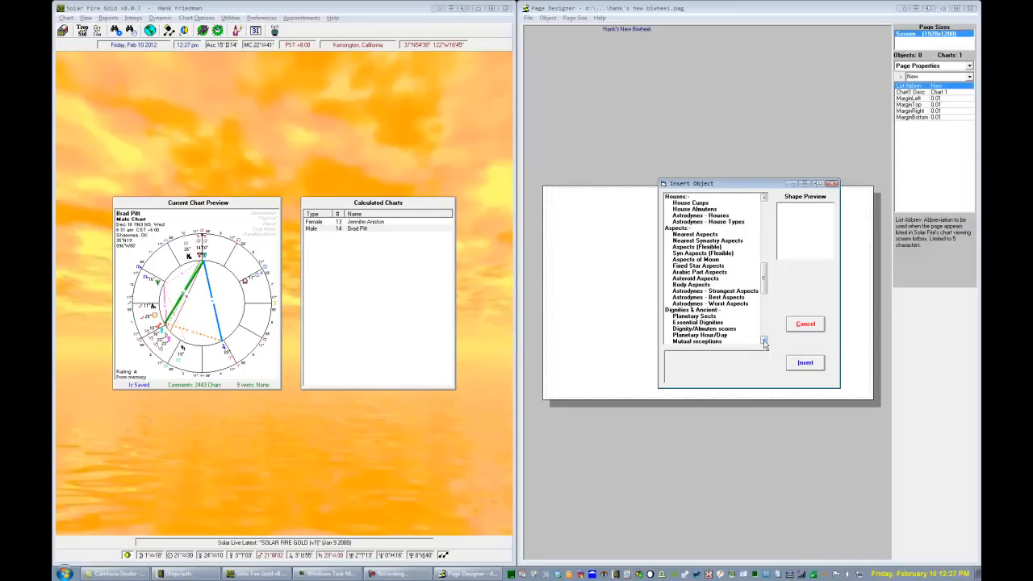
{"action": "left_click", "coordinate": [763, 342]}
{"action": "left_click", "coordinate": [764, 341]}
{"action": "left_click", "coordinate": [764, 341]}
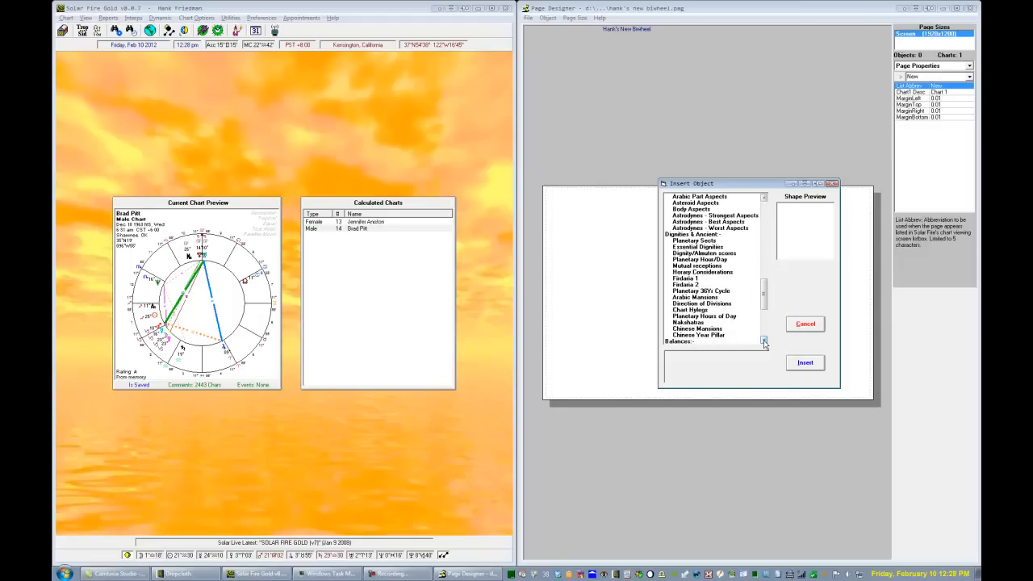
{"action": "left_click", "coordinate": [764, 341]}
{"action": "left_click", "coordinate": [764, 342]}
{"action": "left_click", "coordinate": [763, 342]}
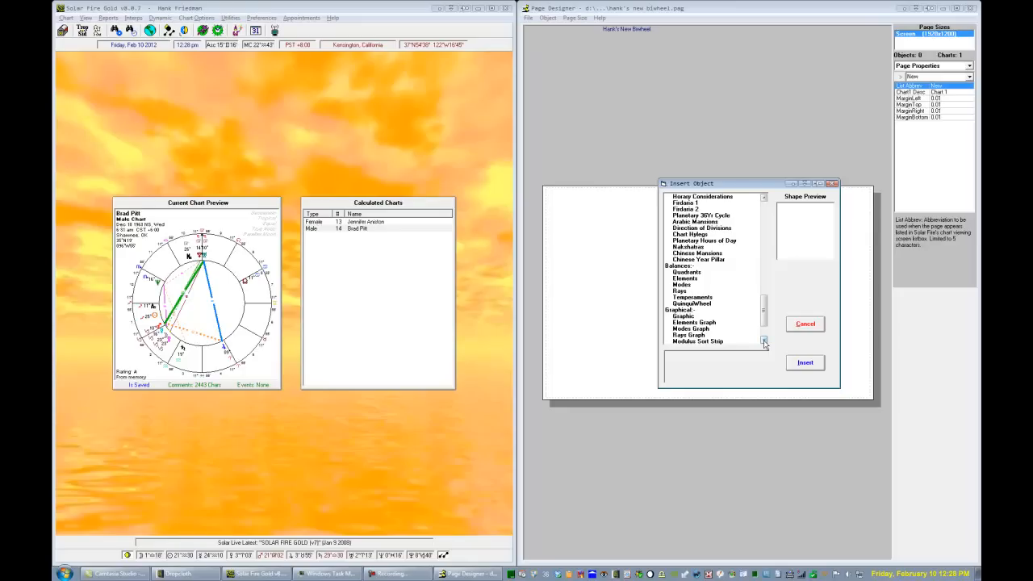
{"action": "left_click", "coordinate": [764, 341]}
{"action": "left_click", "coordinate": [764, 342]}
{"action": "left_click", "coordinate": [763, 342]}
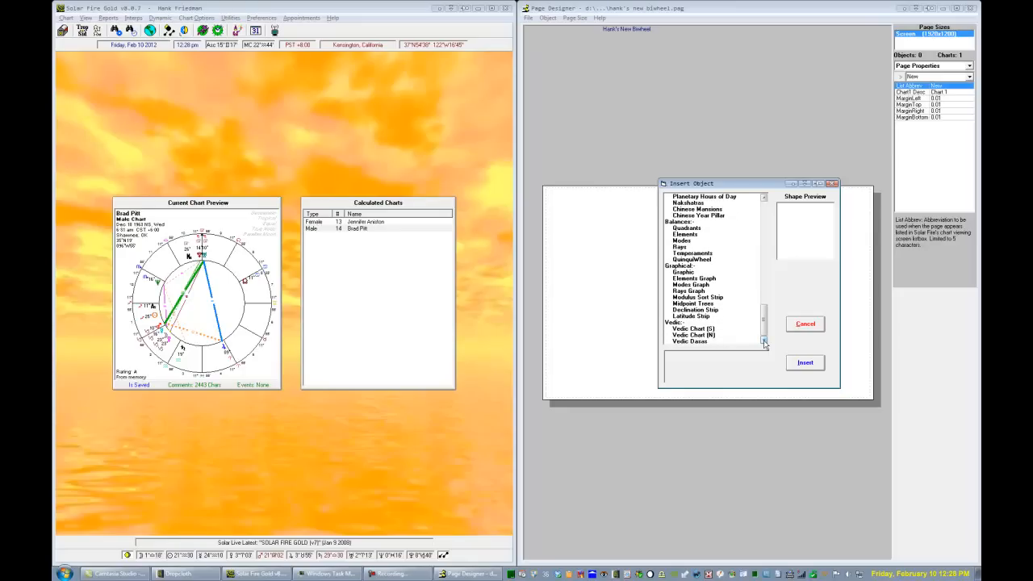
{"action": "left_click_drag", "start_coordinate": [764, 319], "coordinate": [759, 220]}
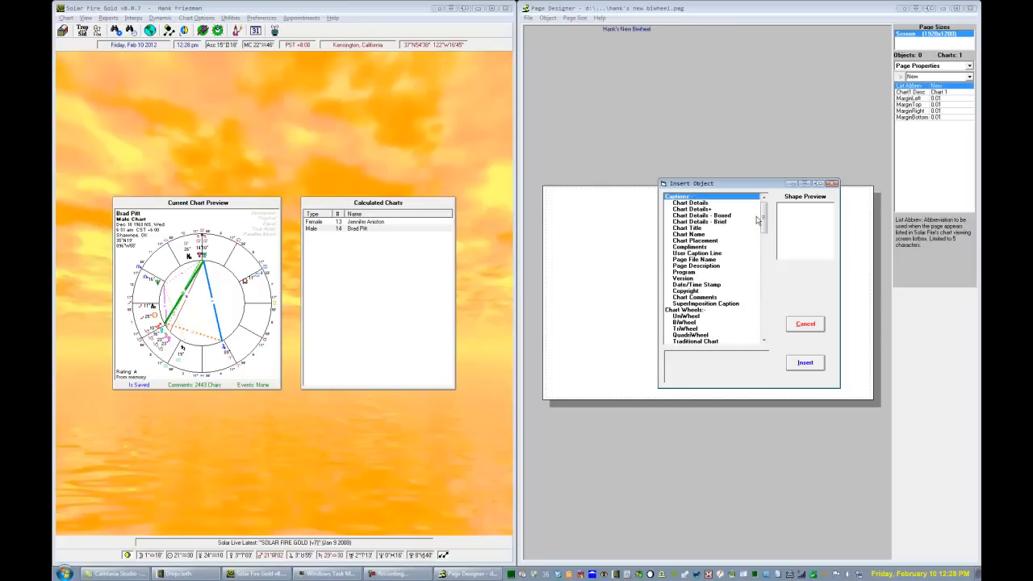
{"action": "left_click", "coordinate": [807, 327]}
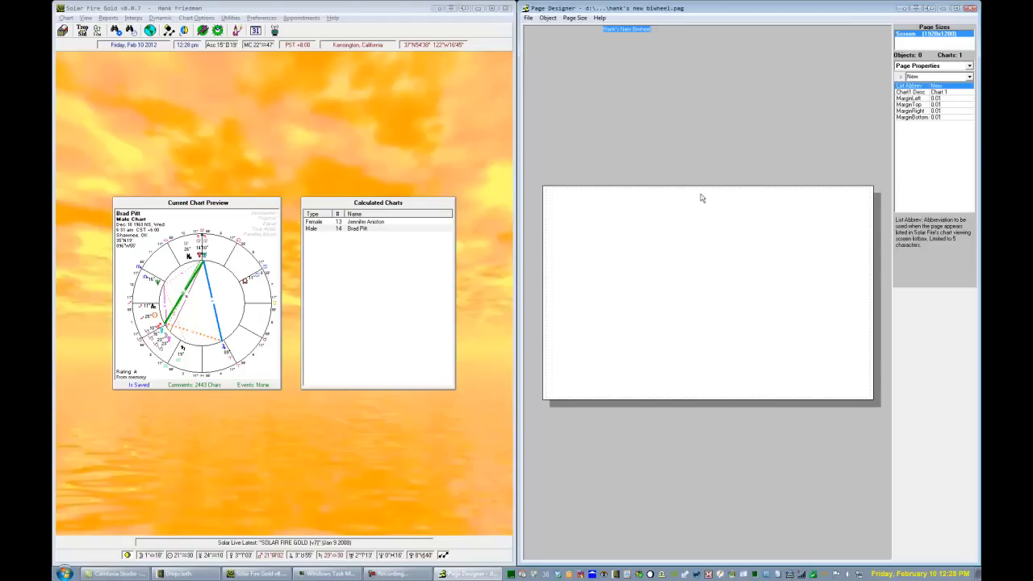
Insert a BiWheel chart wheel object on the page
{"action": "left_click", "coordinate": [574, 19]}
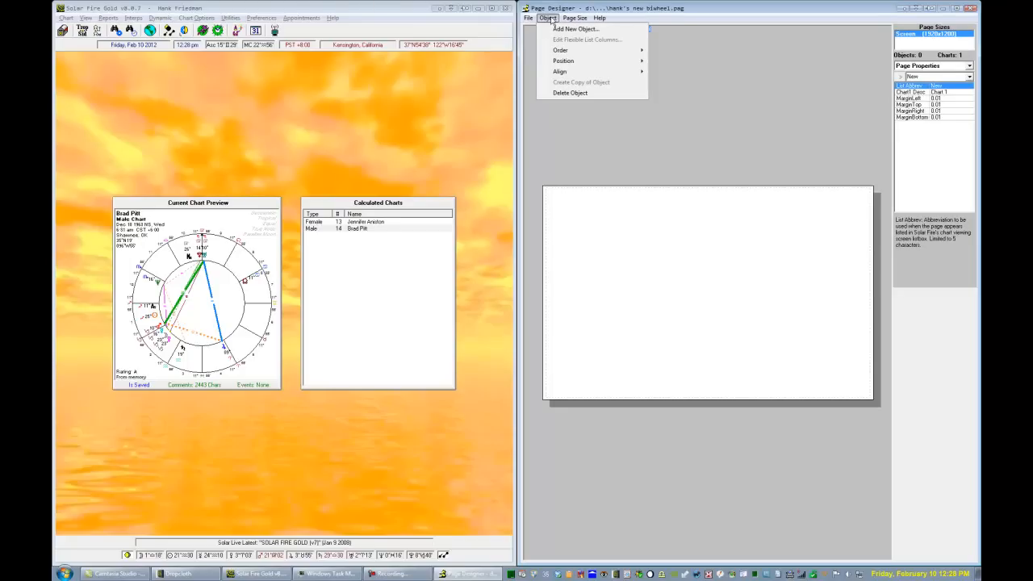
{"action": "left_click", "coordinate": [564, 27]}
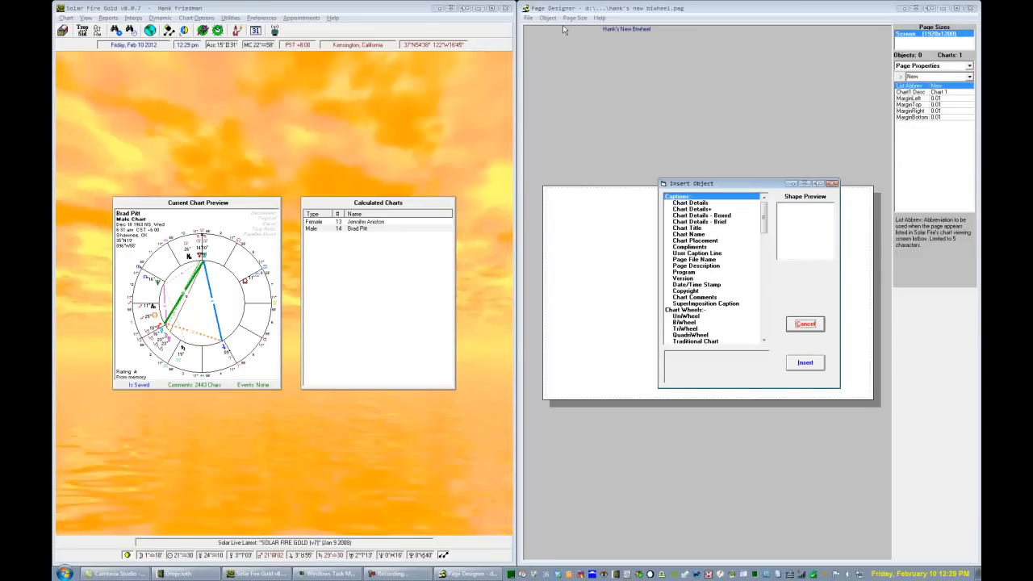
{"action": "left_click", "coordinate": [692, 323]}
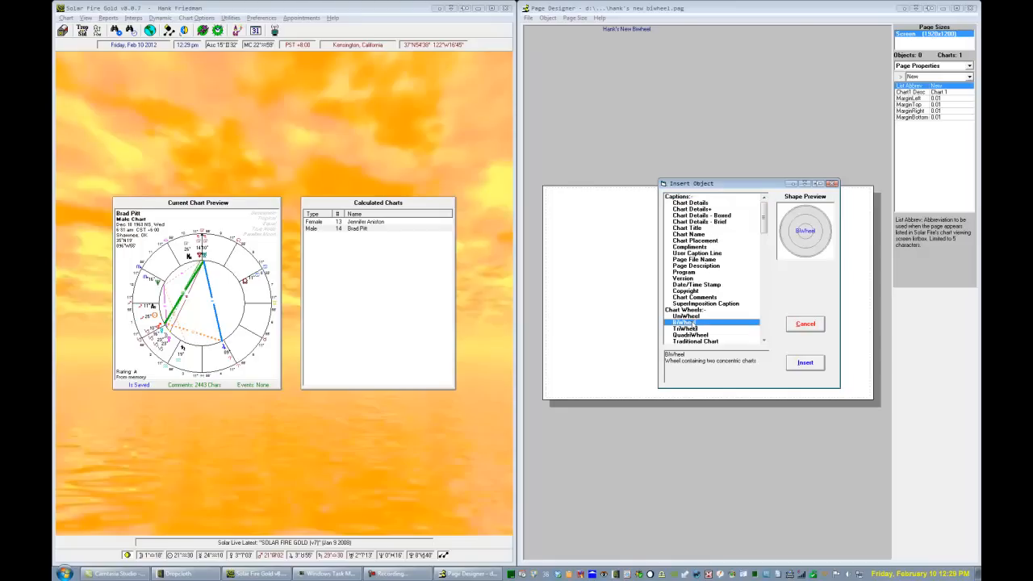
{"action": "left_click", "coordinate": [803, 364]}
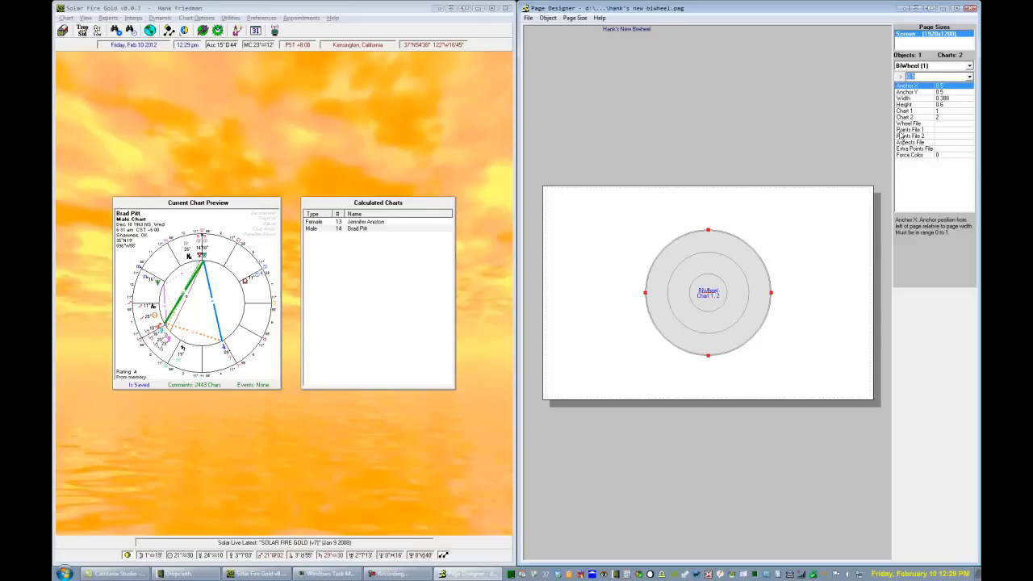
Move the BiWheel into the page's upper-left corner and enlarge it to a width of about 0.535 and height of about 0.825
{"action": "left_click", "coordinate": [710, 280]}
{"action": "left_click_drag", "start_coordinate": [710, 280], "coordinate": [599, 231]}
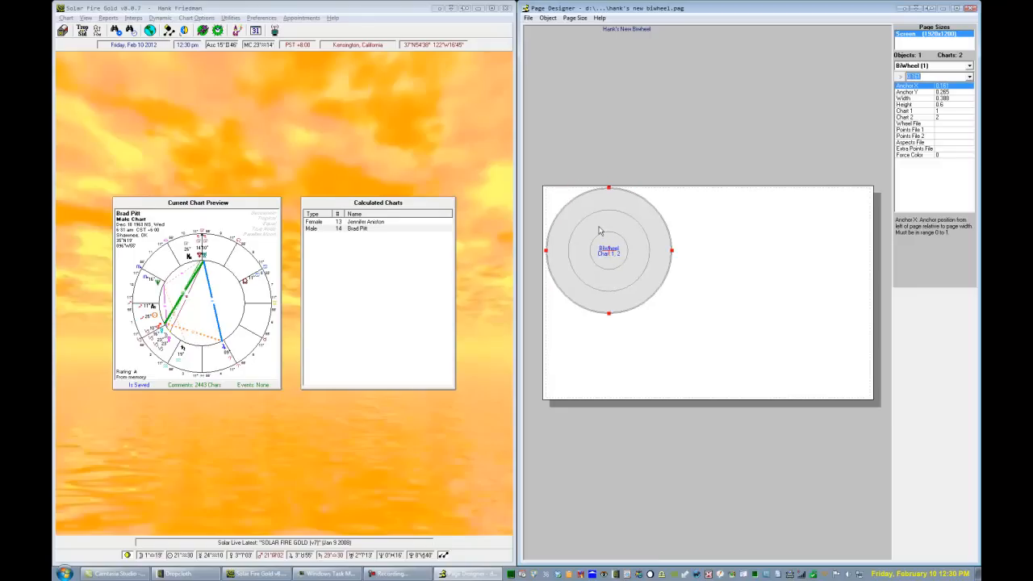
{"action": "left_click", "coordinate": [609, 314]}
{"action": "left_click_drag", "start_coordinate": [610, 315], "coordinate": [611, 332]}
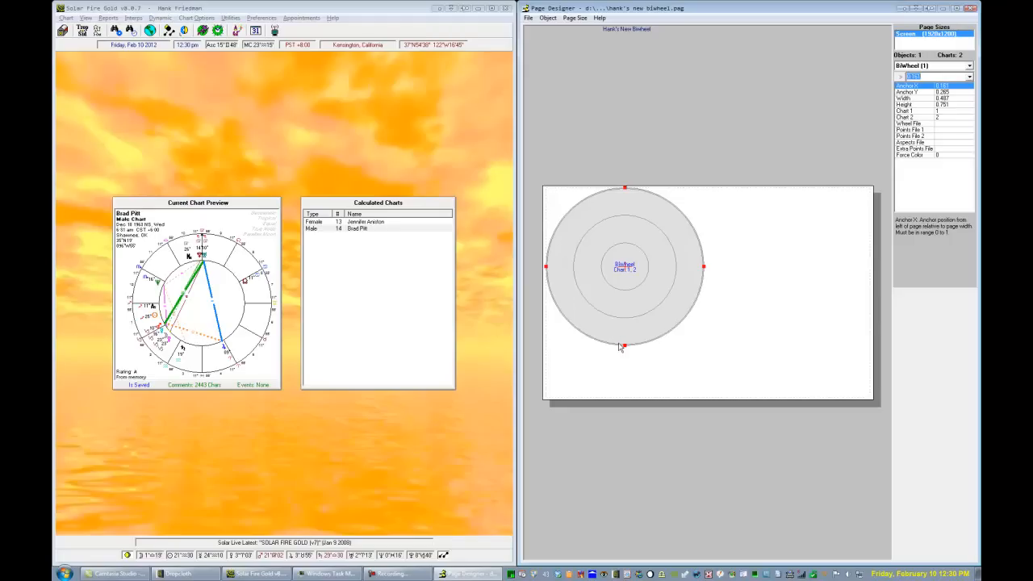
{"action": "left_click_drag", "start_coordinate": [627, 347], "coordinate": [622, 359]}
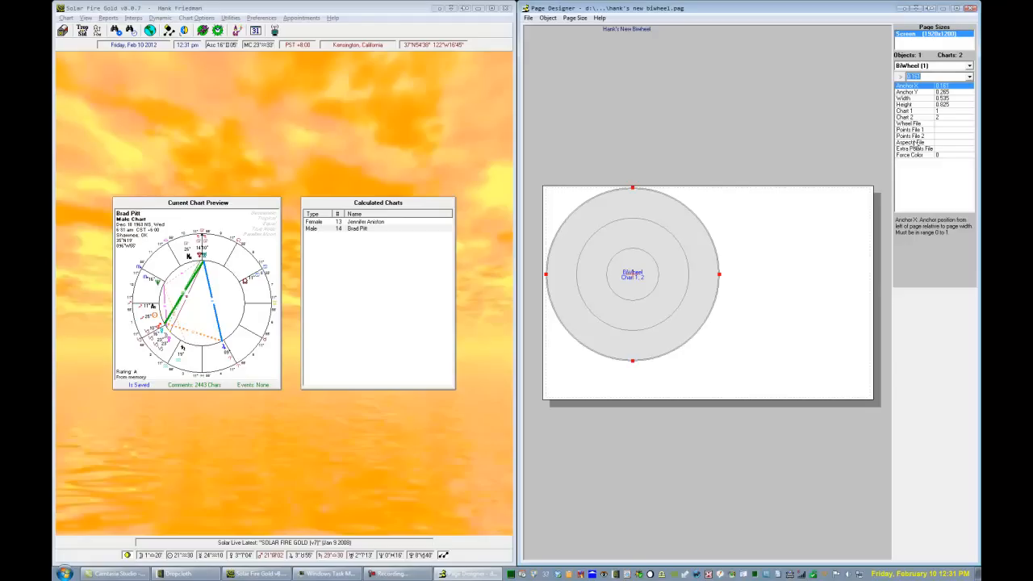
Assign the HARD.ASP aspects file to the BiWheel
{"action": "left_click", "coordinate": [917, 142]}
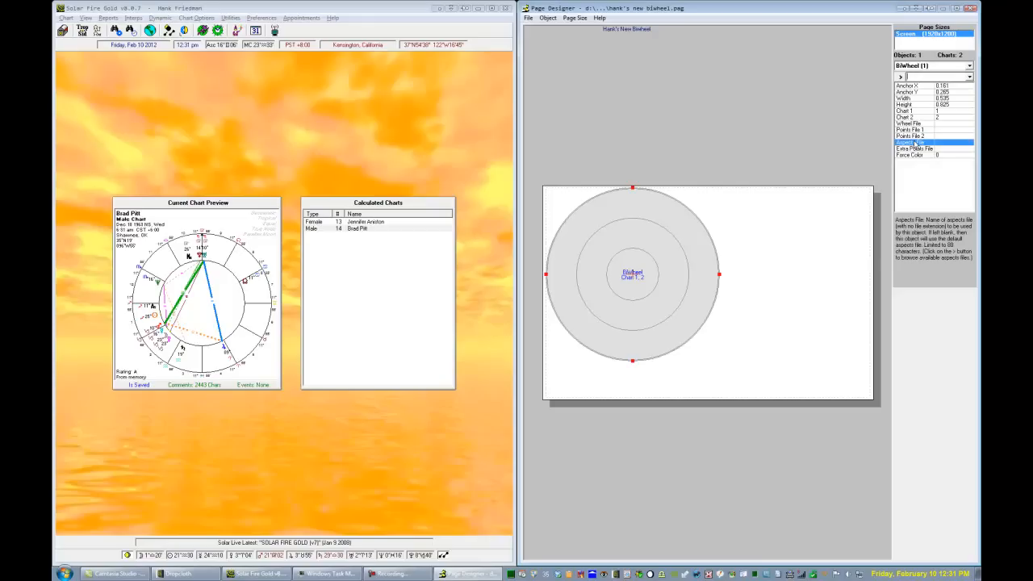
{"action": "left_click", "coordinate": [901, 77]}
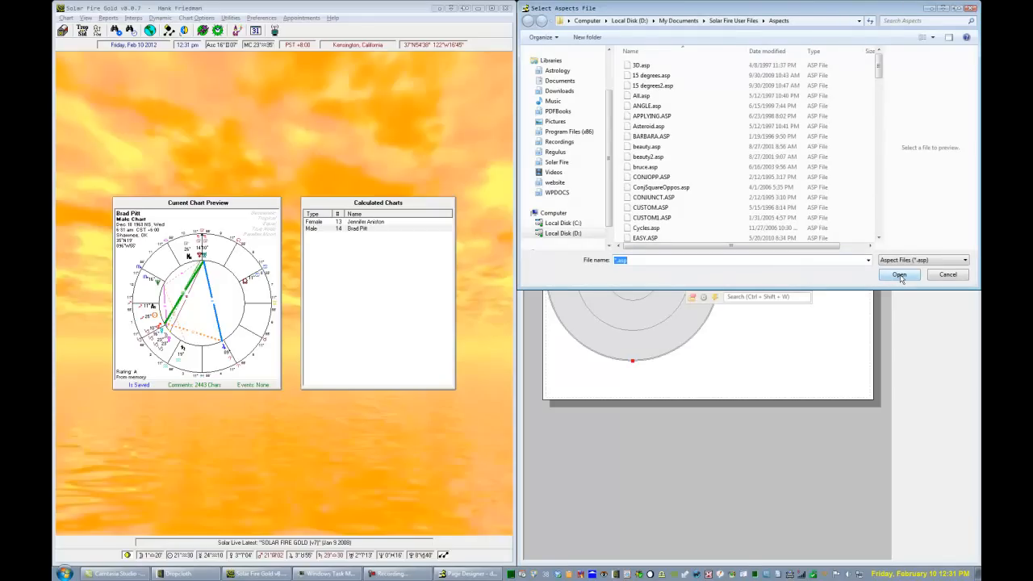
{"action": "left_click", "coordinate": [878, 228]}
{"action": "left_click", "coordinate": [879, 228]}
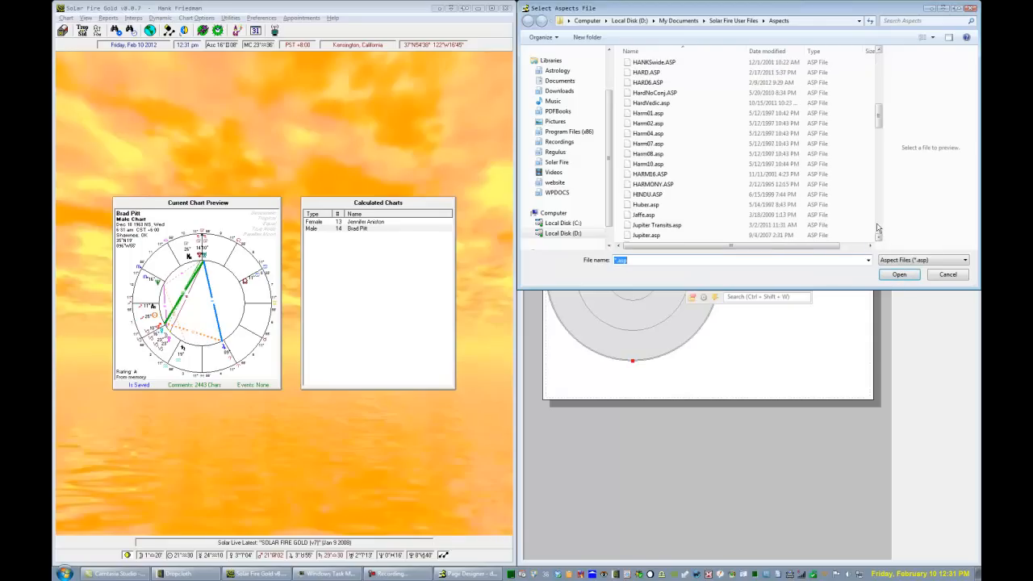
{"action": "double_click", "coordinate": [639, 74]}
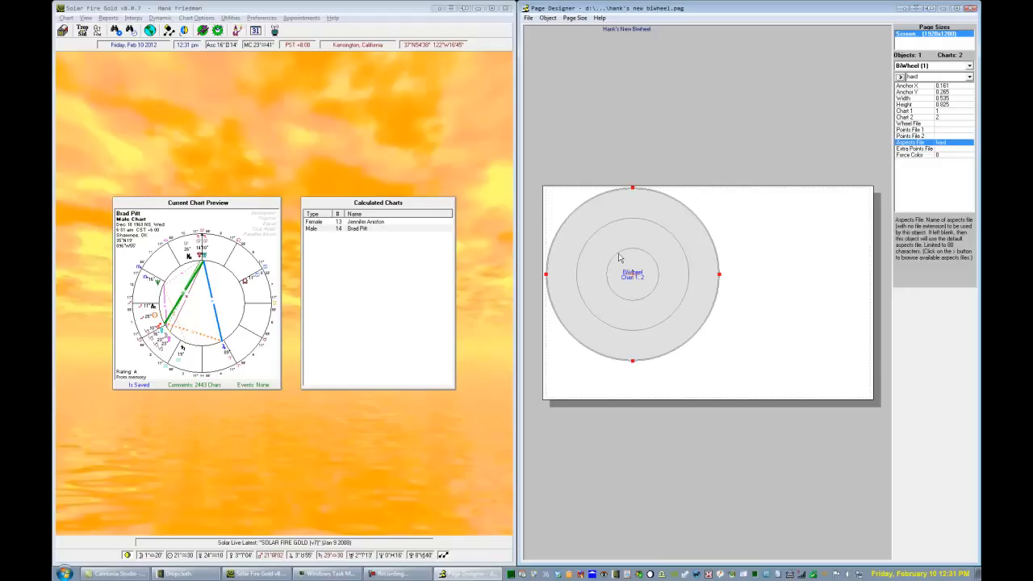
Assign the Bi1.wh2 wheel file to the BiWheel
{"action": "left_click", "coordinate": [901, 124]}
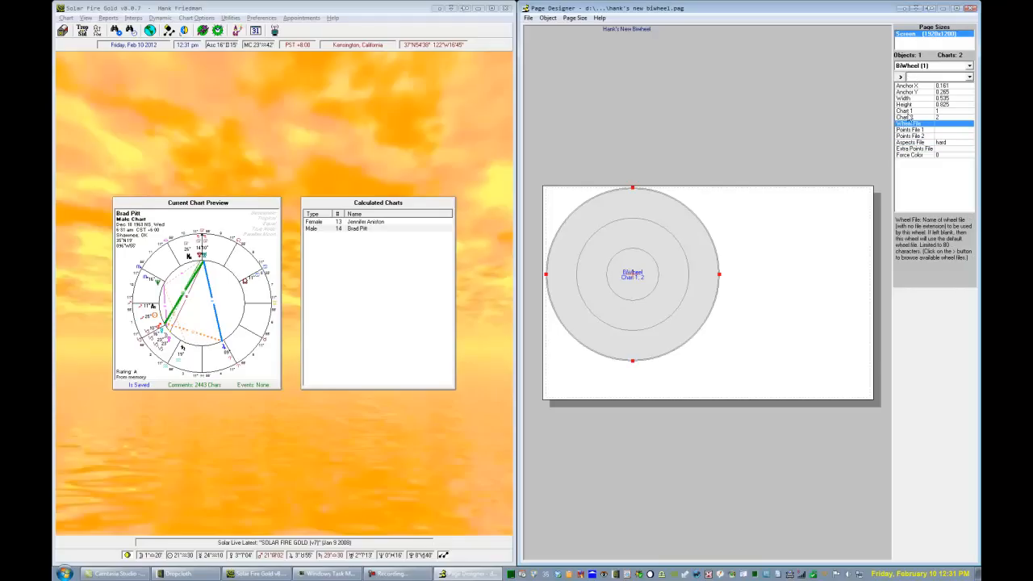
{"action": "left_click", "coordinate": [901, 76]}
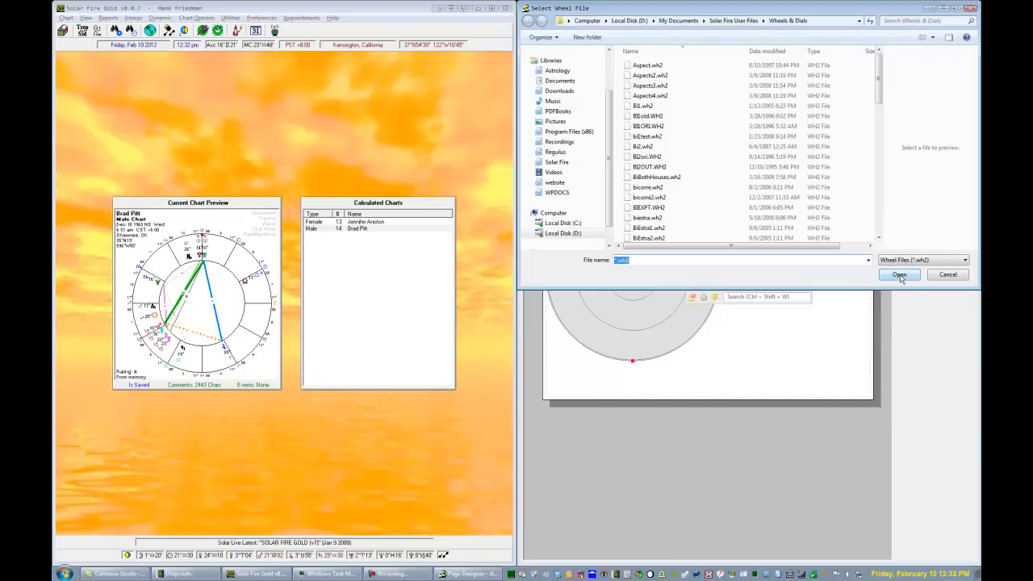
{"action": "double_click", "coordinate": [645, 106]}
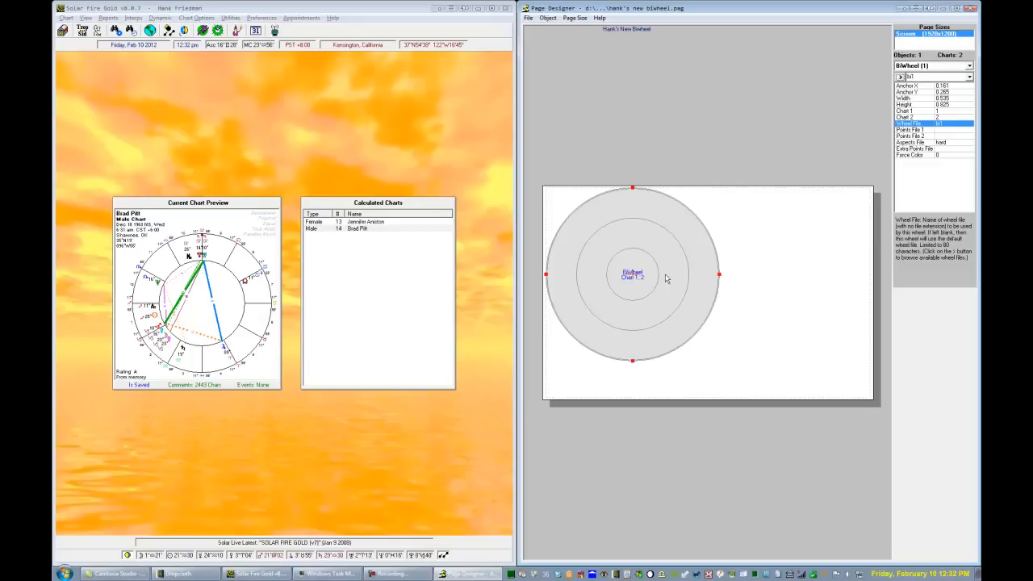
Duplicate the BiWheel and place the copy in the page's lower-right corner
{"action": "left_click", "coordinate": [549, 18]}
{"action": "left_click", "coordinate": [570, 82]}
{"action": "left_click_drag", "start_coordinate": [632, 256], "coordinate": [791, 304]}
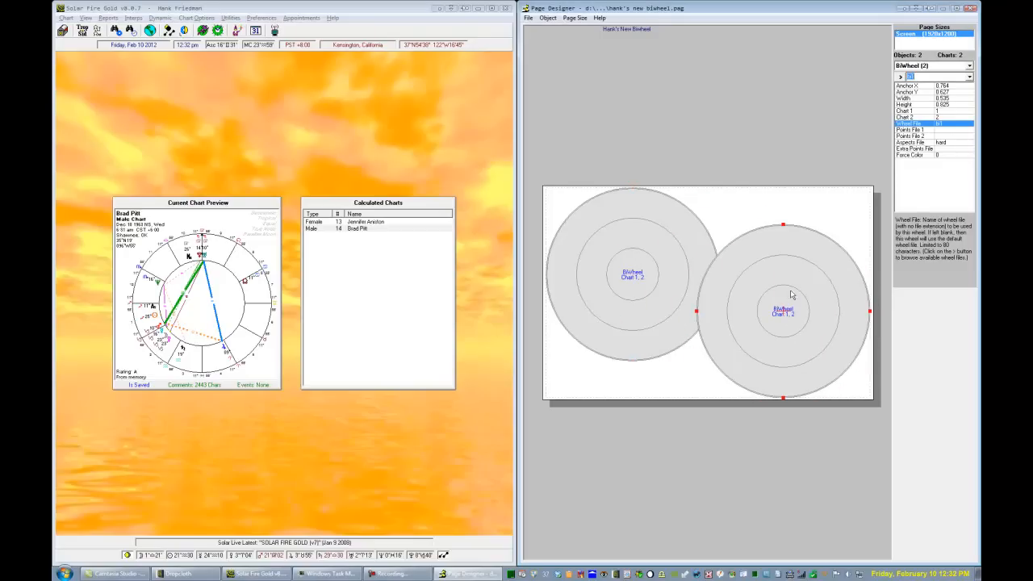
Set the lower-right BiWheel's Chart 1 to 2 and Chart 2 to 1, and save the page
{"action": "left_click", "coordinate": [607, 265]}
{"action": "left_click", "coordinate": [738, 305]}
{"action": "left_click", "coordinate": [759, 313]}
{"action": "left_click", "coordinate": [912, 110]}
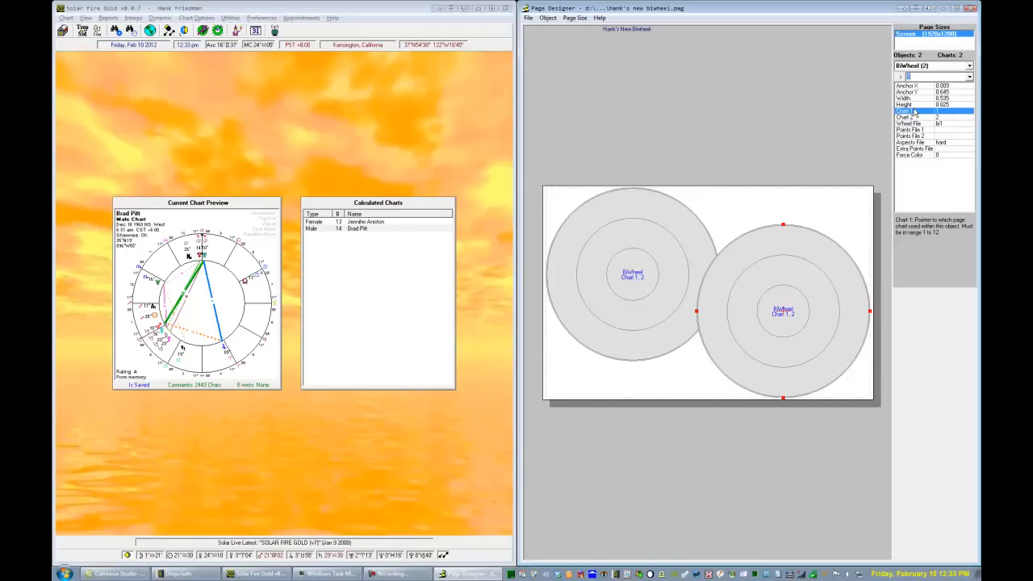
{"action": "left_click", "coordinate": [970, 76]}
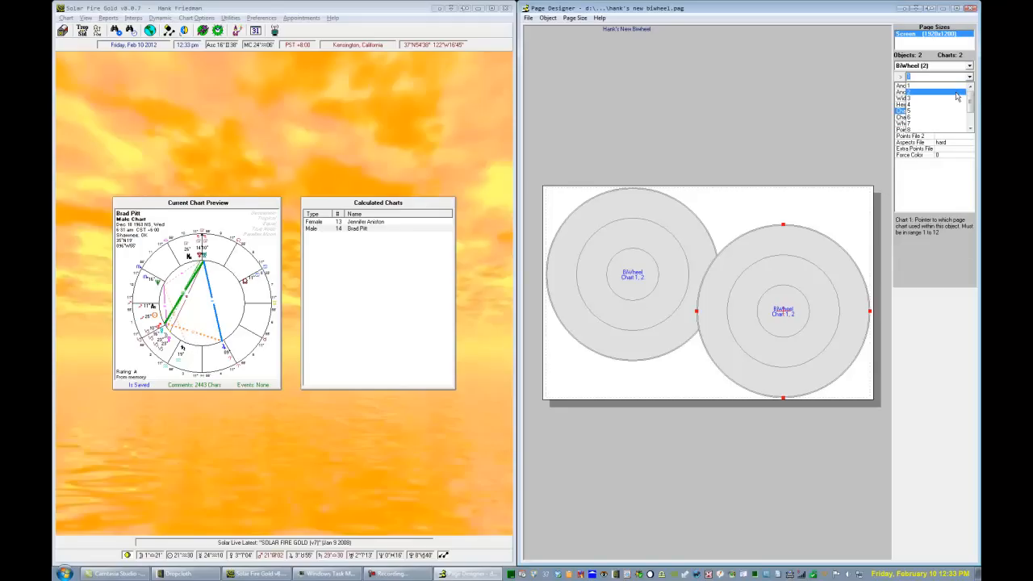
{"action": "left_click", "coordinate": [958, 95]}
{"action": "left_click", "coordinate": [925, 118]}
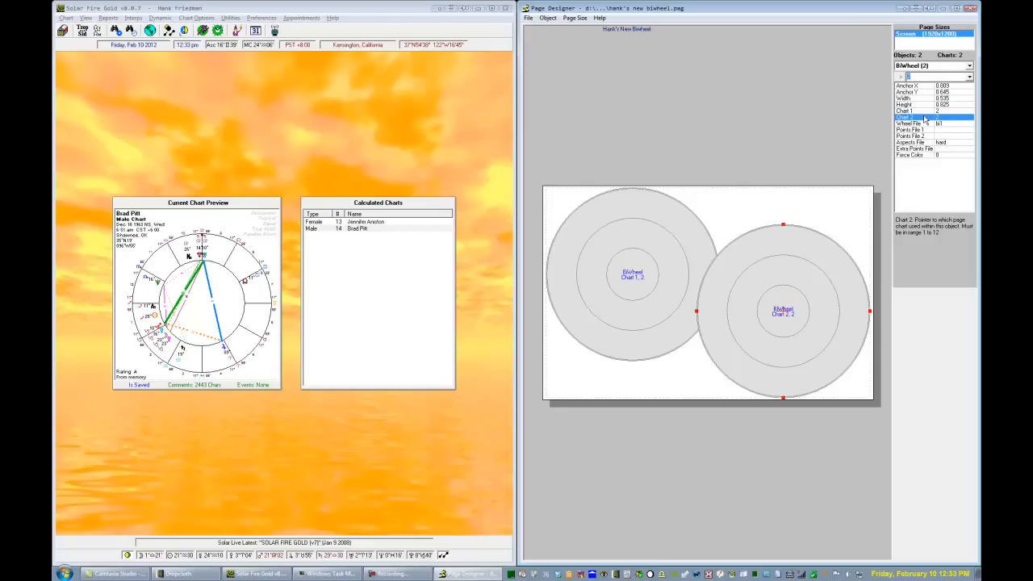
{"action": "left_click", "coordinate": [970, 76]}
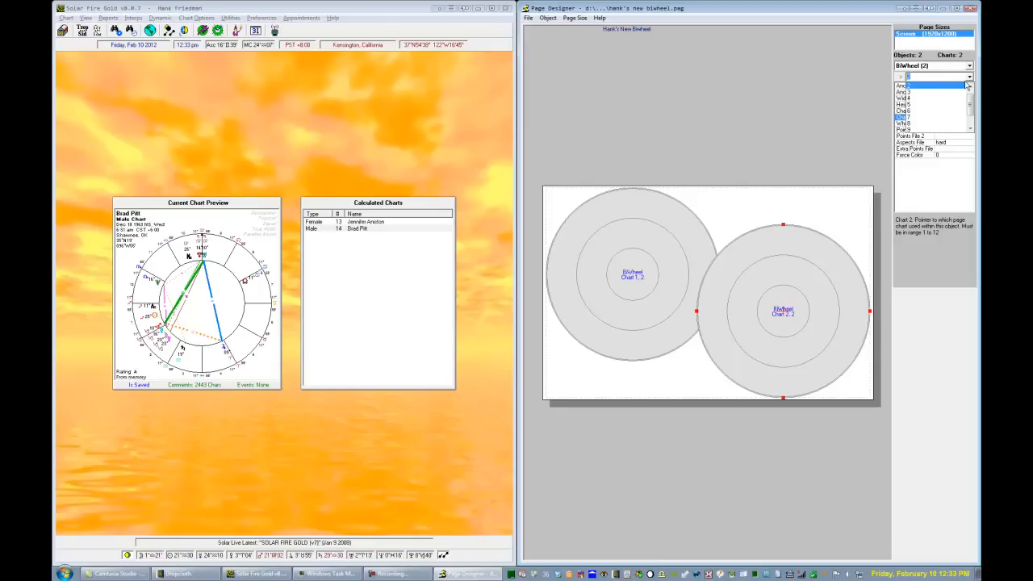
{"action": "left_click", "coordinate": [972, 86]}
{"action": "left_click", "coordinate": [962, 86]}
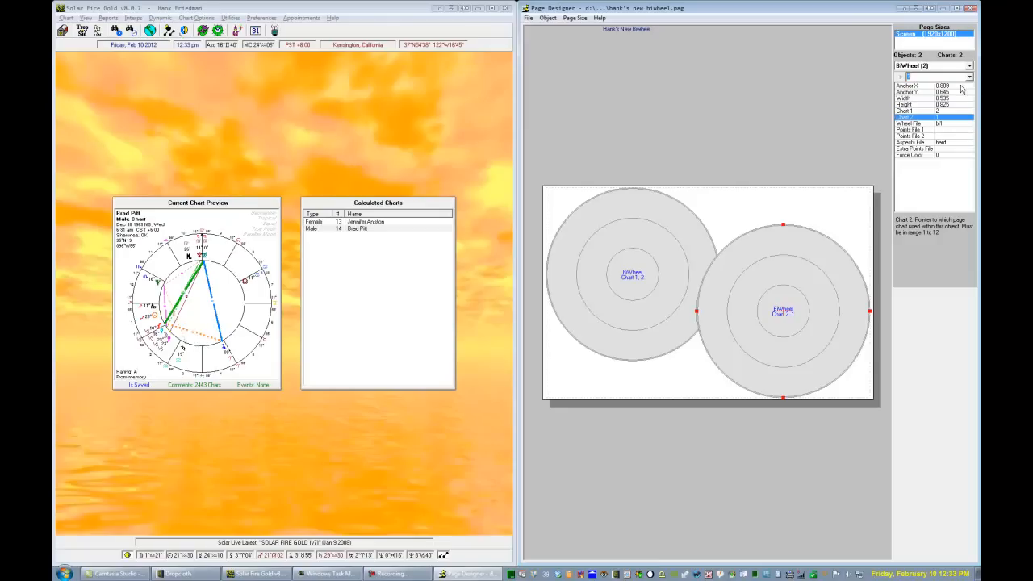
{"action": "left_click", "coordinate": [528, 17]}
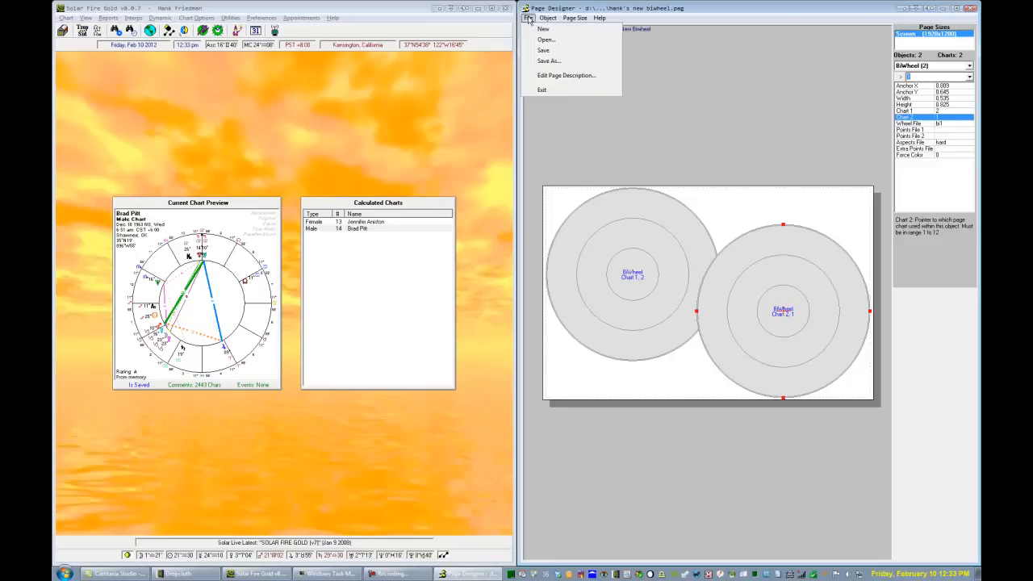
{"action": "left_click", "coordinate": [538, 49]}
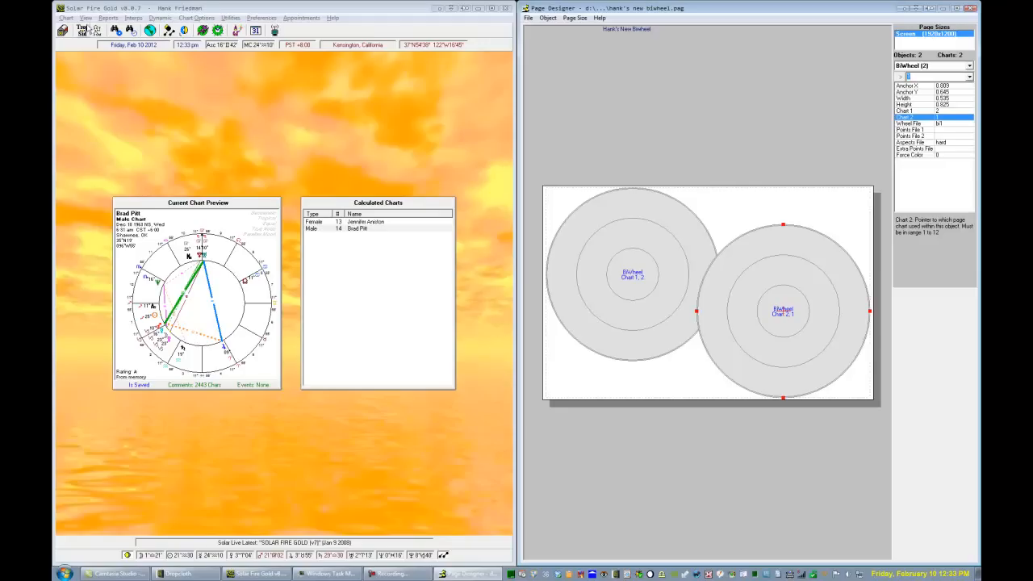
In Solar Fire, view the Hank's New Biwheel page with Jennifer Aniston as Chart 1 and Brad Pitt as Chart 2
{"action": "left_click", "coordinate": [84, 18]}
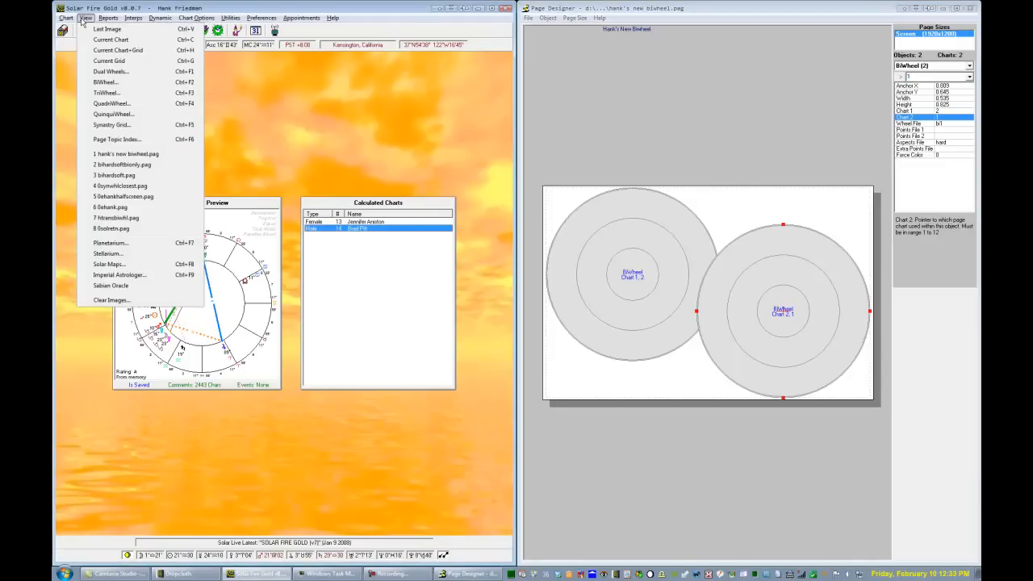
{"action": "left_click", "coordinate": [120, 139]}
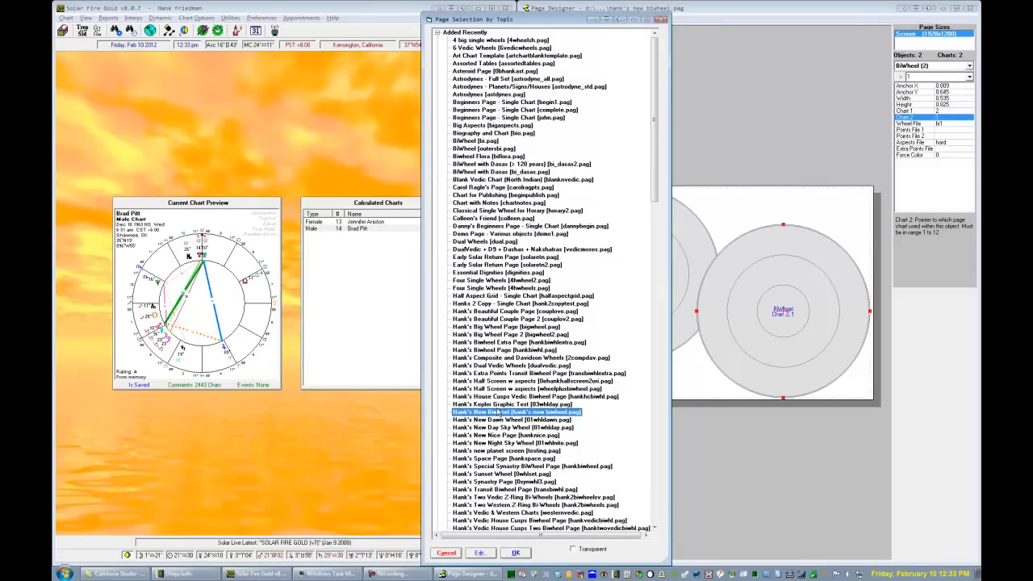
{"action": "left_click", "coordinate": [503, 555]}
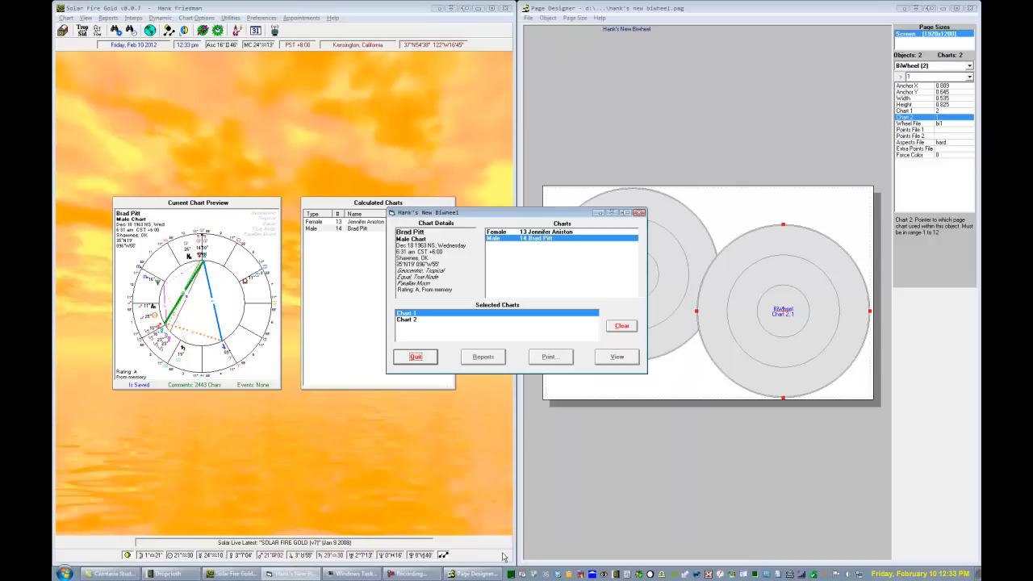
{"action": "left_click", "coordinate": [551, 233]}
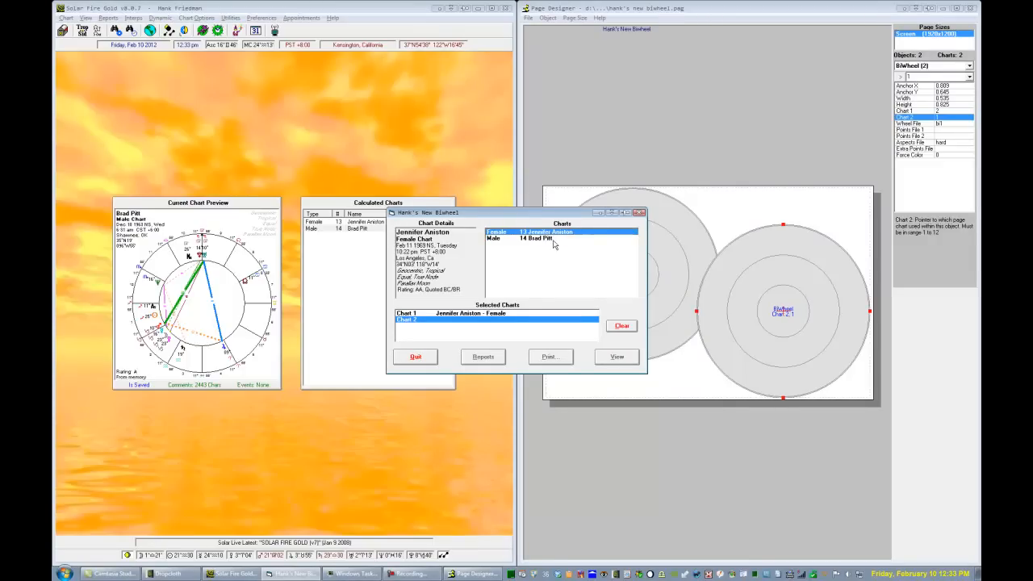
{"action": "double_click", "coordinate": [554, 240]}
{"action": "left_click", "coordinate": [616, 357]}
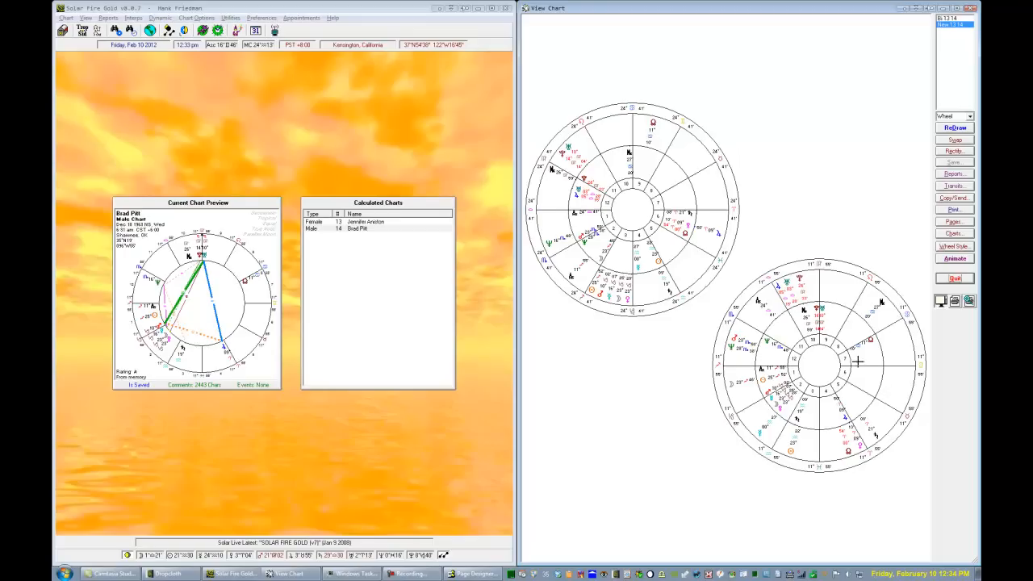
Preview the wheel designs from Aspect.wh2 onward and try to apply BiHank3.wh2 to the displayed biwheel page
{"action": "left_click", "coordinate": [953, 247]}
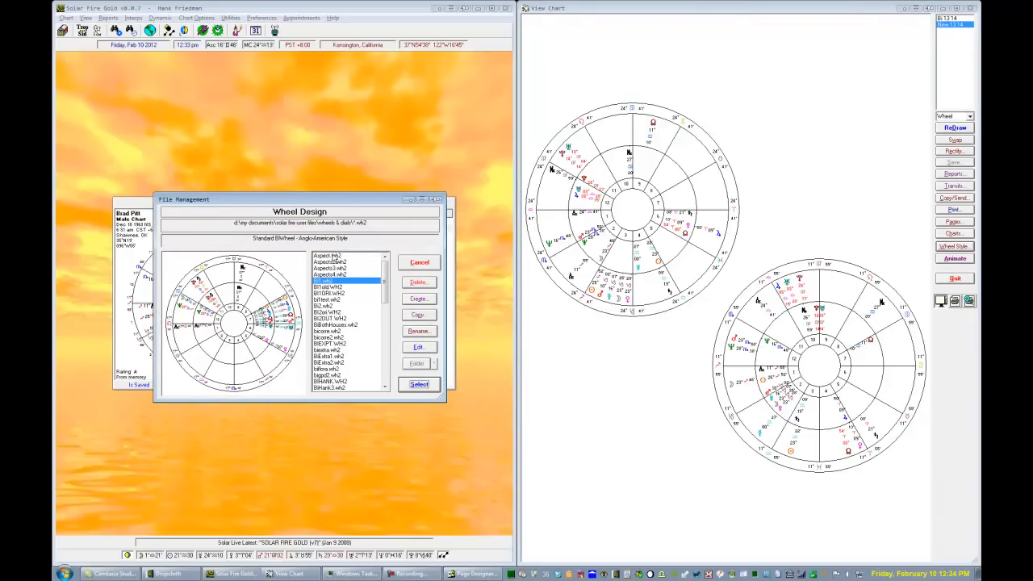
{"action": "left_click", "coordinate": [334, 257]}
{"action": "key", "text": "Down"}
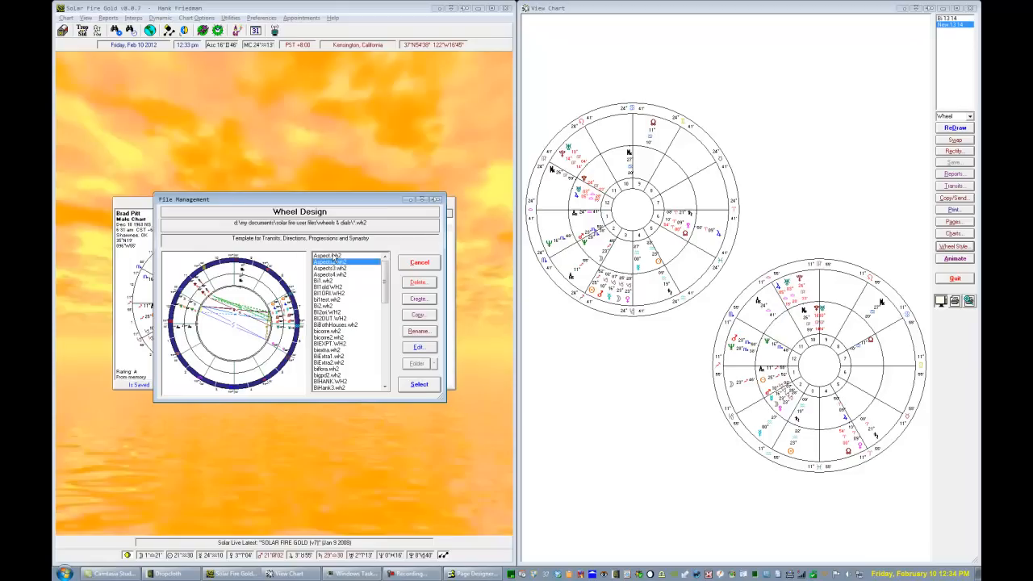
{"action": "key", "text": "Down"}
{"action": "key", "text": "Down"}
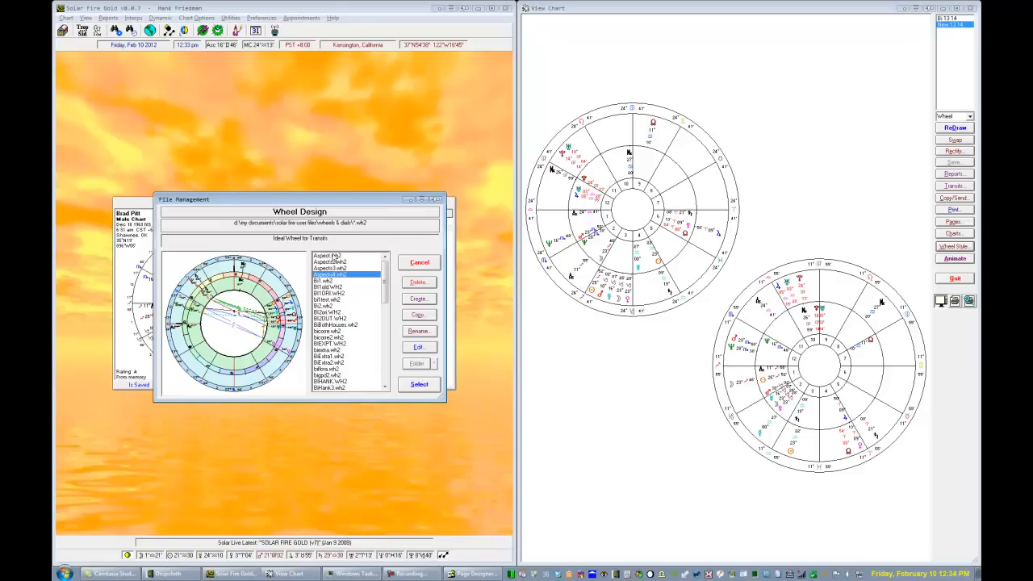
{"action": "key", "text": "Down"}
{"action": "key", "text": "Down"}
{"action": "key", "text": "Down"}
{"action": "key", "text": "Down"}
{"action": "key", "text": "Down"}
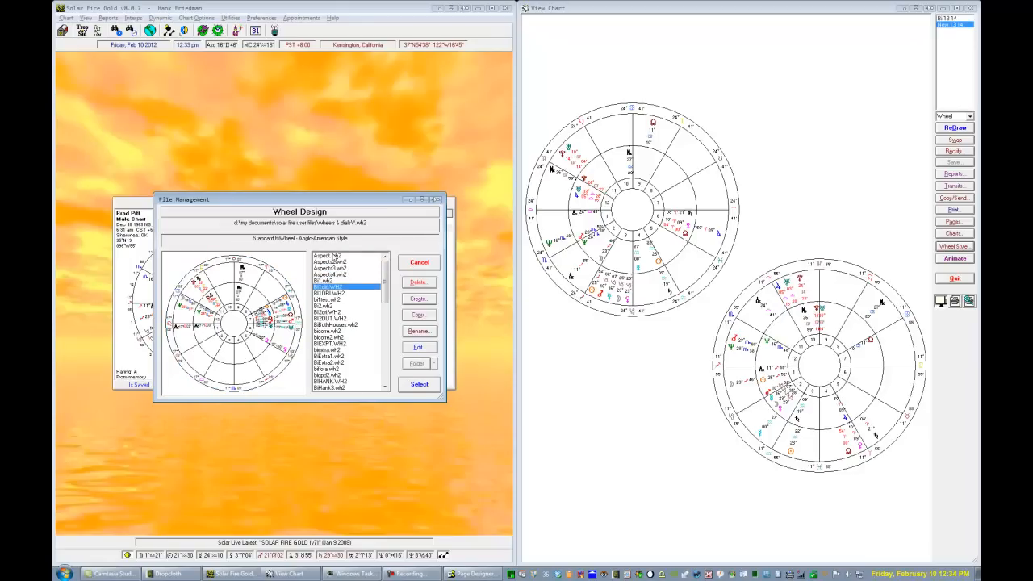
{"action": "key", "text": "Down"}
{"action": "key", "text": "Down"}
{"action": "key", "text": "Down"}
{"action": "key", "text": "Down"}
{"action": "key", "text": "Down"}
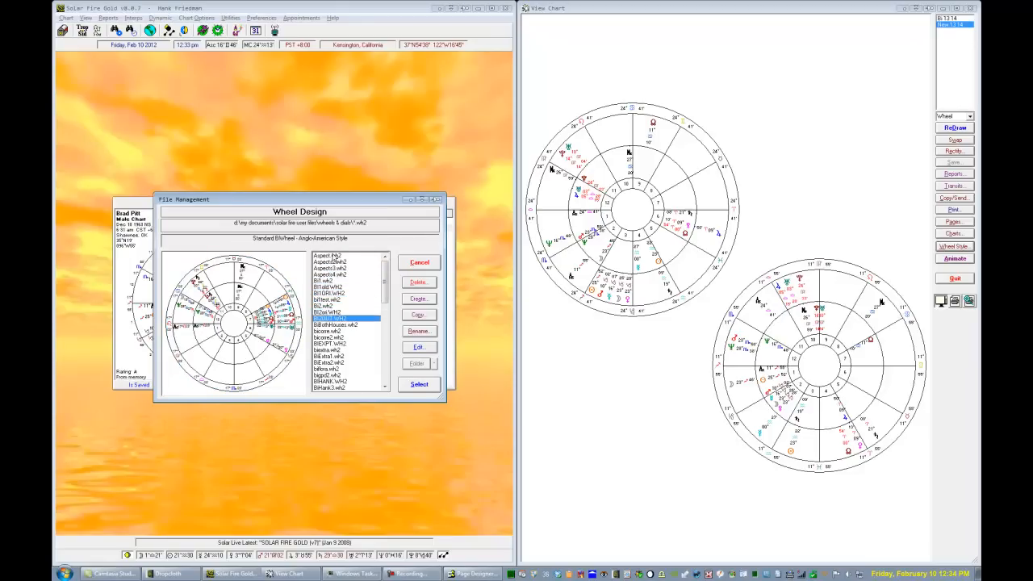
{"action": "key", "text": "Down"}
{"action": "key", "text": "Down"}
{"action": "key", "text": "Down"}
{"action": "key", "text": "Down"}
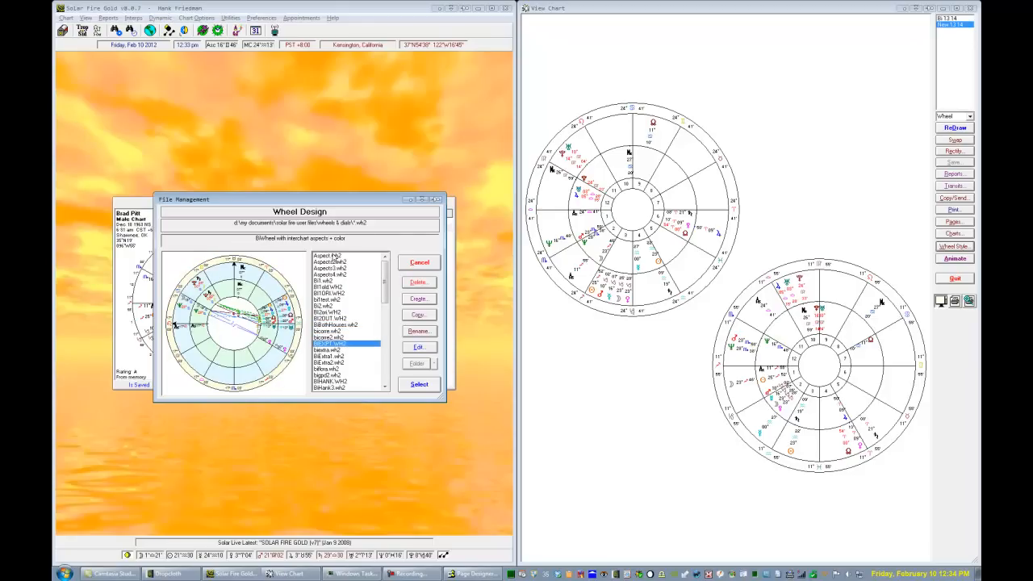
{"action": "key", "text": "Down"}
{"action": "key", "text": "Down"}
{"action": "key", "text": "Down"}
{"action": "key", "text": "Down"}
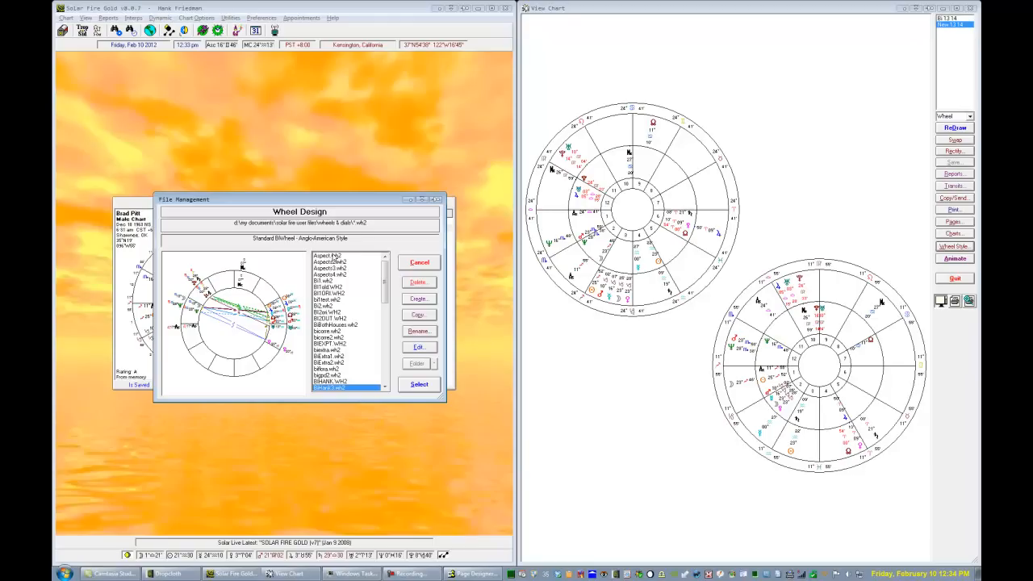
{"action": "left_click", "coordinate": [418, 385]}
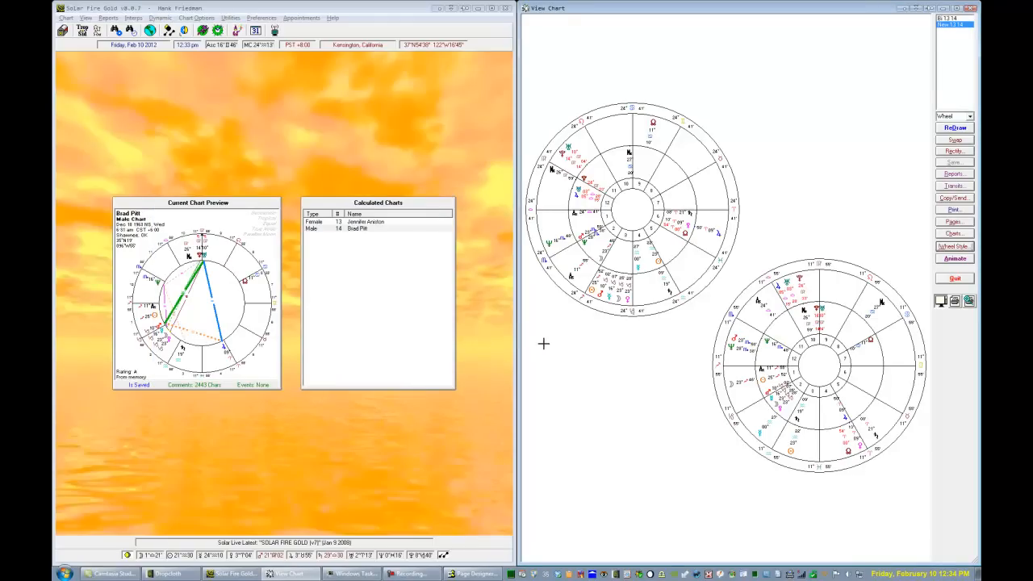
Retry applying the BiHank3.wh2 wheel style to the displayed charts, and close the chart view
{"action": "left_click", "coordinate": [943, 248]}
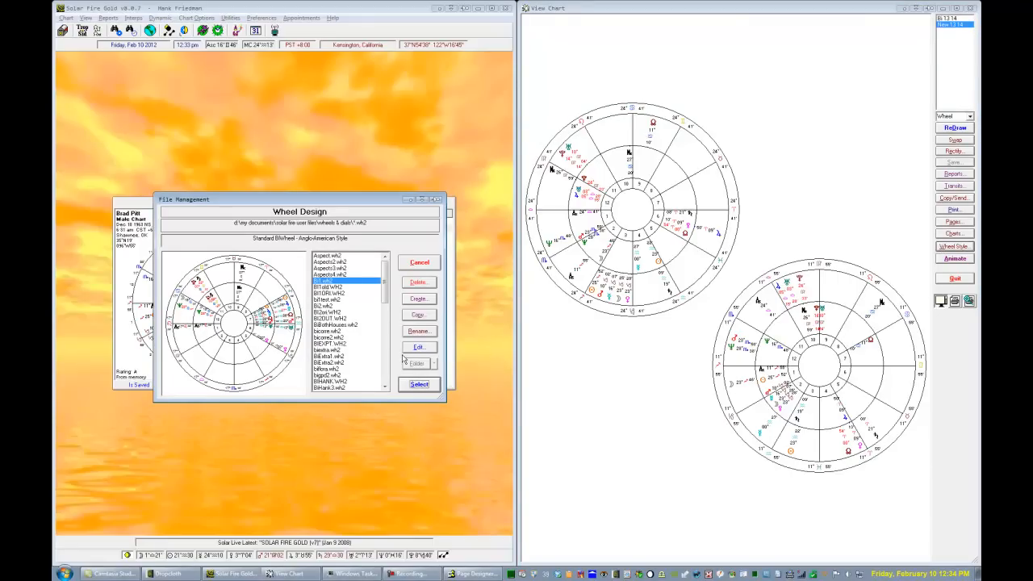
{"action": "key", "text": "Tab"}
{"action": "key", "text": "Tab"}
{"action": "left_click", "coordinate": [342, 339]}
{"action": "key", "text": "Down"}
{"action": "key", "text": "Down"}
{"action": "key", "text": "Down"}
{"action": "key", "text": "Down"}
{"action": "key", "text": "Down"}
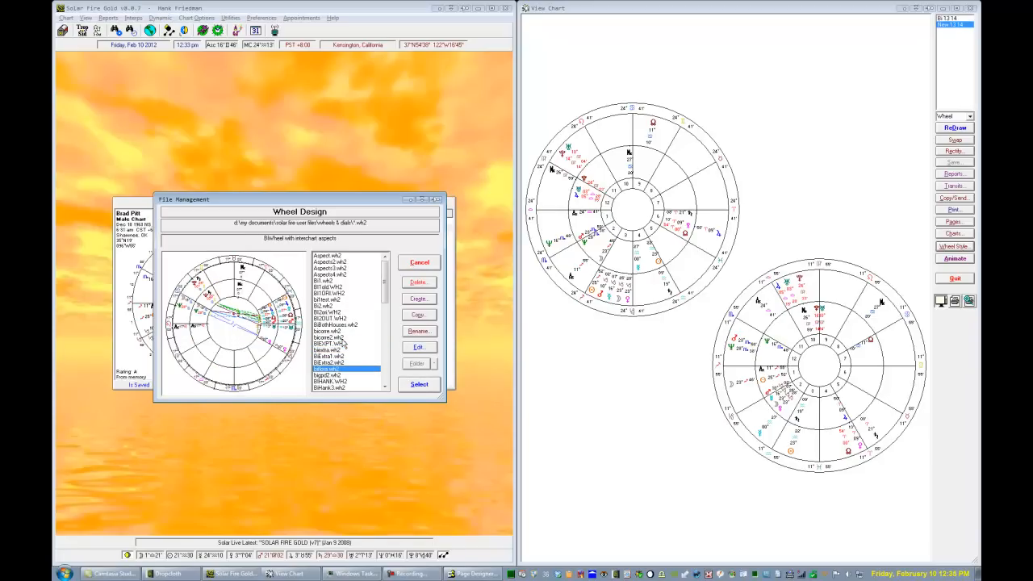
{"action": "key", "text": "Down"}
{"action": "key", "text": "Down"}
{"action": "key", "text": "Down"}
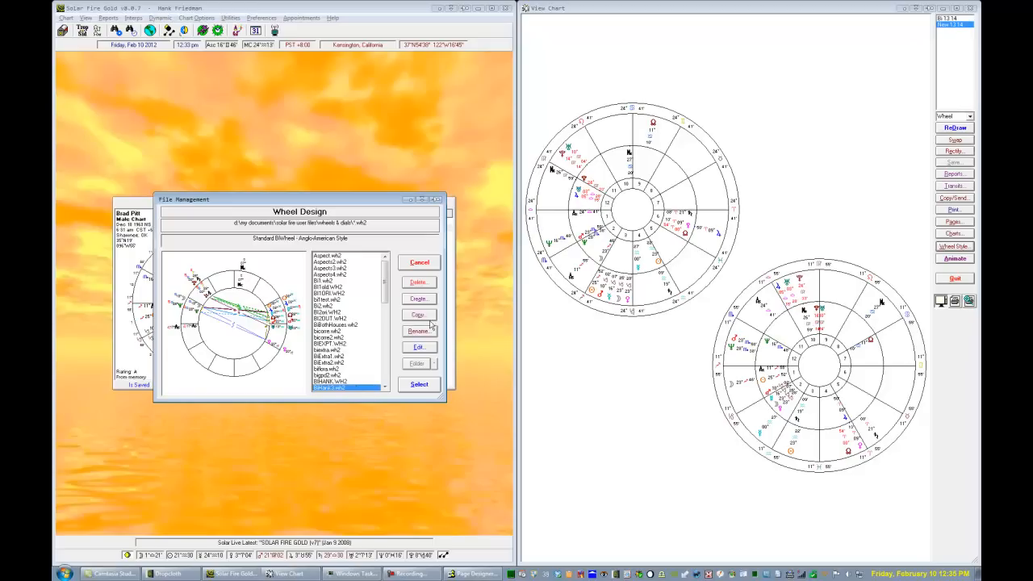
{"action": "left_click", "coordinate": [409, 384]}
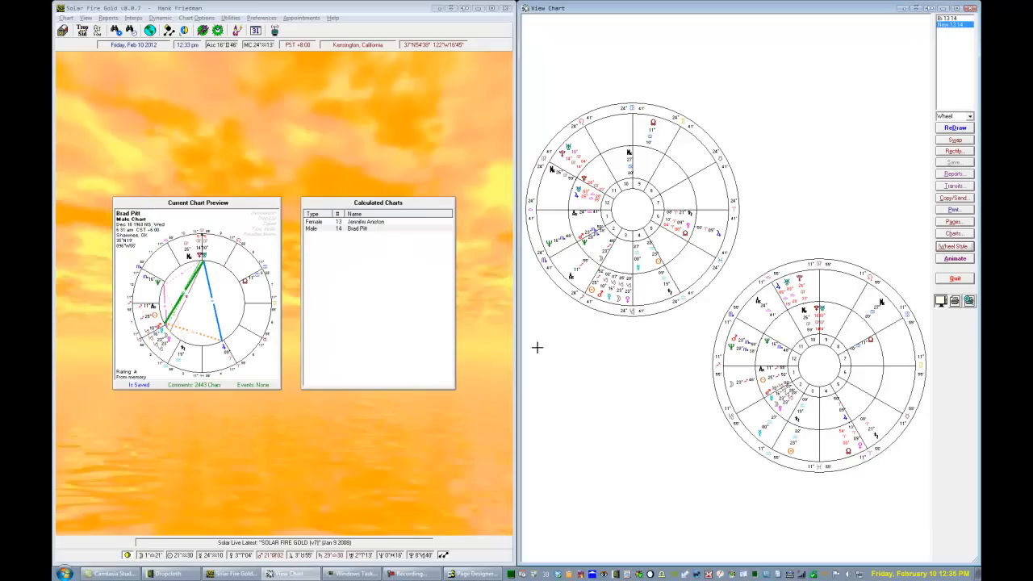
{"action": "left_click", "coordinate": [945, 279]}
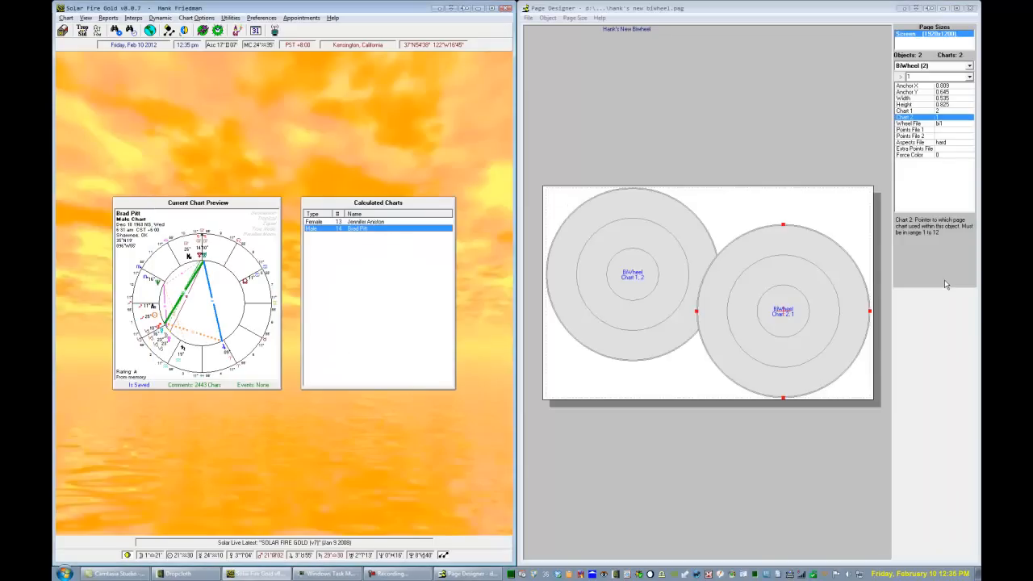
In Page Designer, assign the BiHank3.wh2 wheel file to the lower-right BiWheel
{"action": "left_click", "coordinate": [912, 123]}
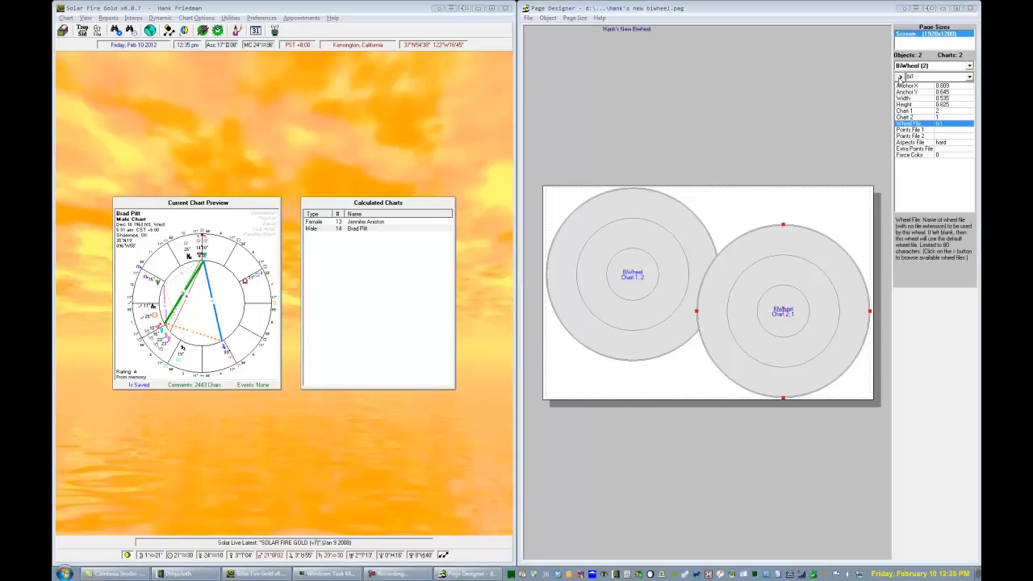
{"action": "left_click", "coordinate": [900, 77]}
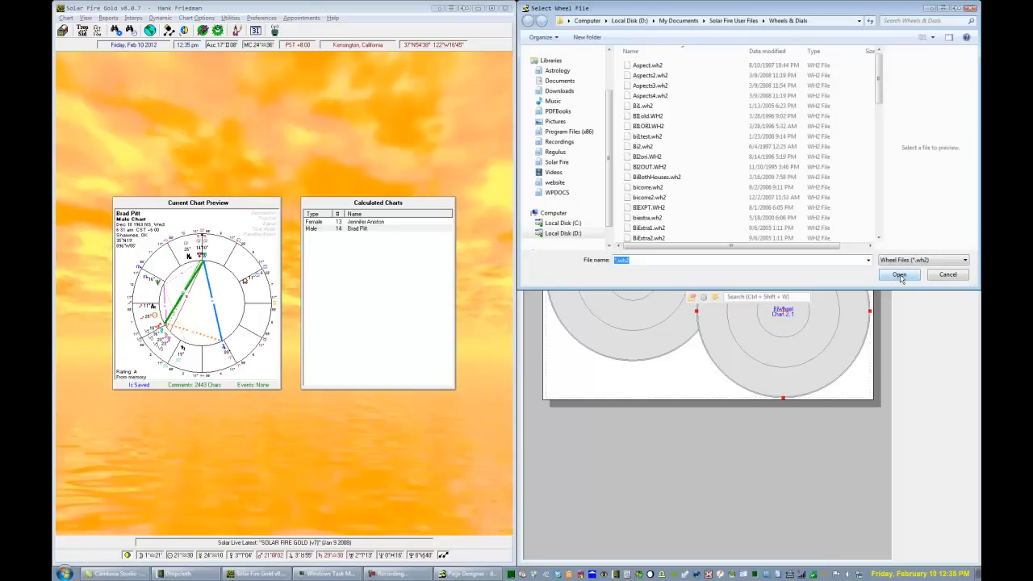
{"action": "left_click", "coordinate": [879, 204]}
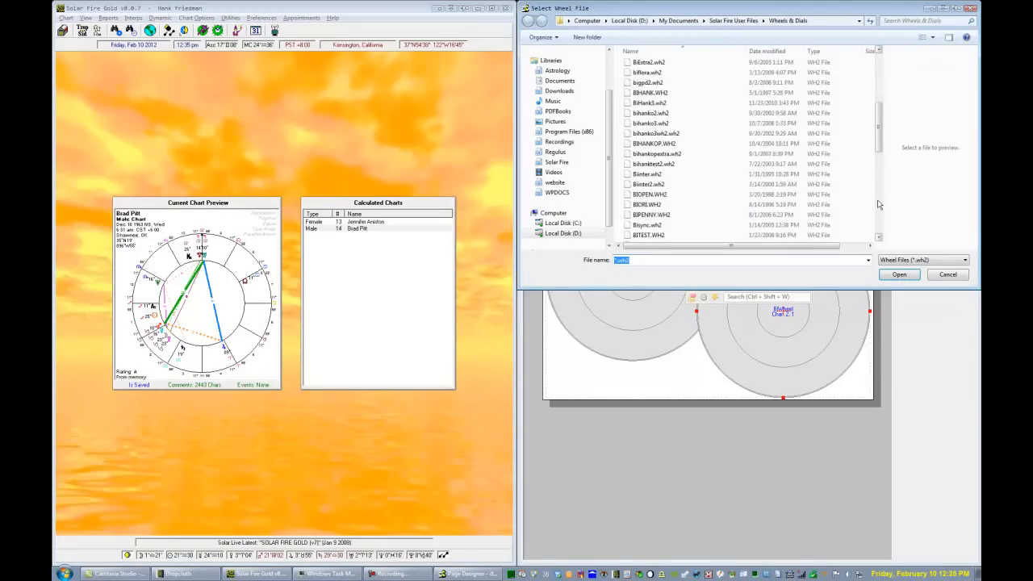
{"action": "double_click", "coordinate": [653, 104]}
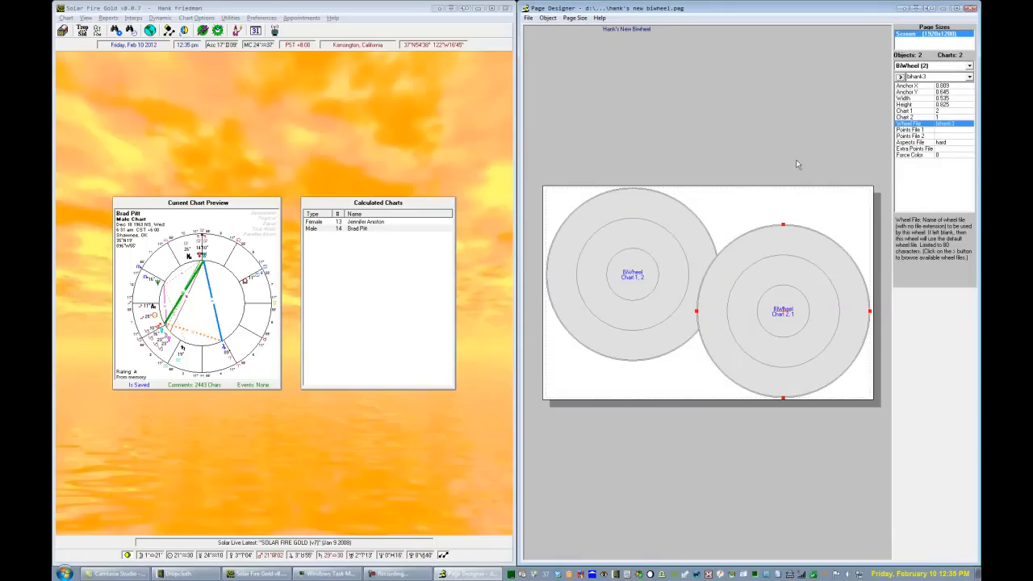
Assign the BiHank3.wh2 wheel file to the upper-left BiWheel
{"action": "left_click", "coordinate": [664, 278]}
{"action": "left_click", "coordinate": [902, 76]}
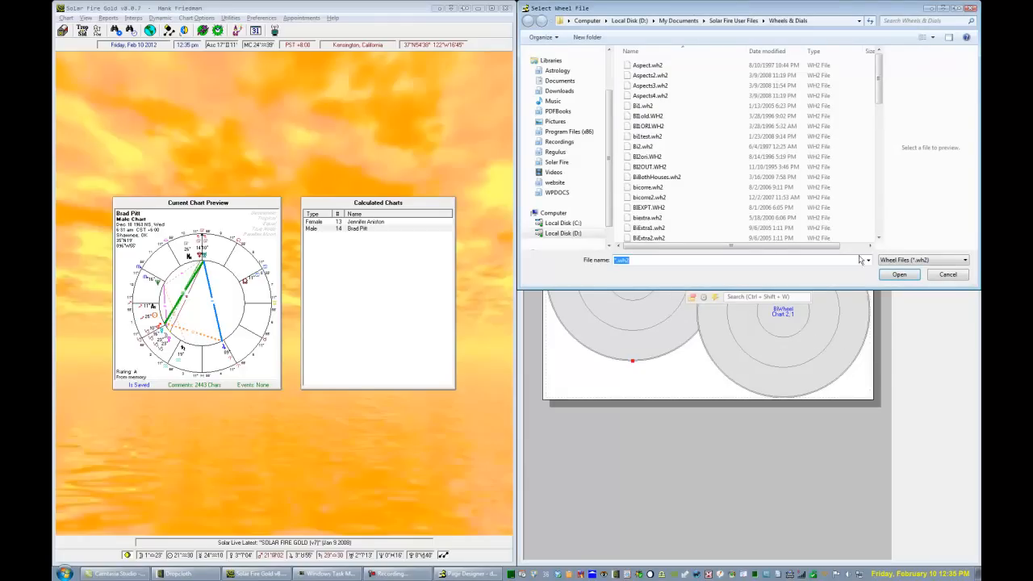
{"action": "scroll", "coordinate": [882, 216], "scroll_direction": "down", "scroll_amount": 6}
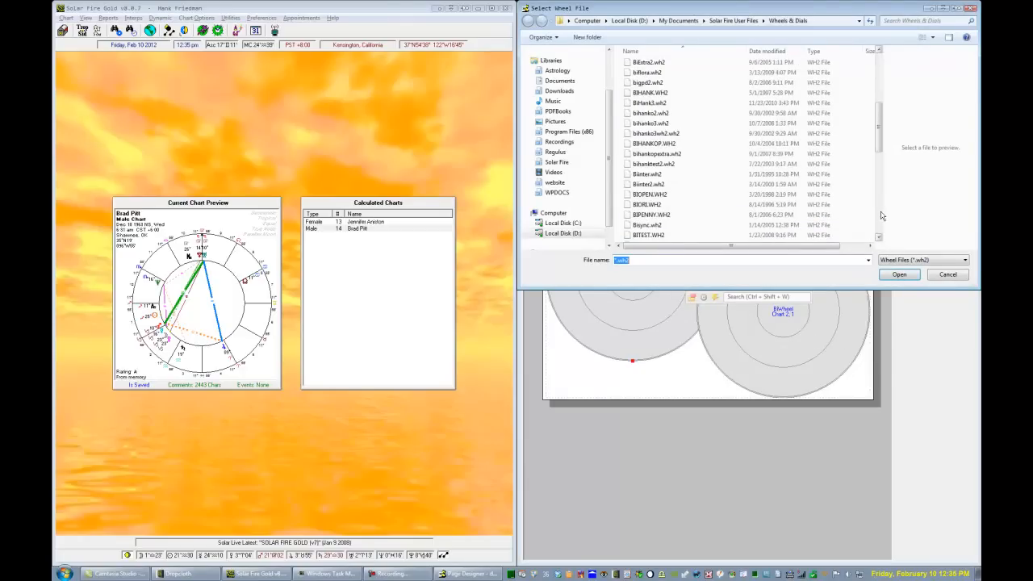
{"action": "left_click", "coordinate": [653, 103]}
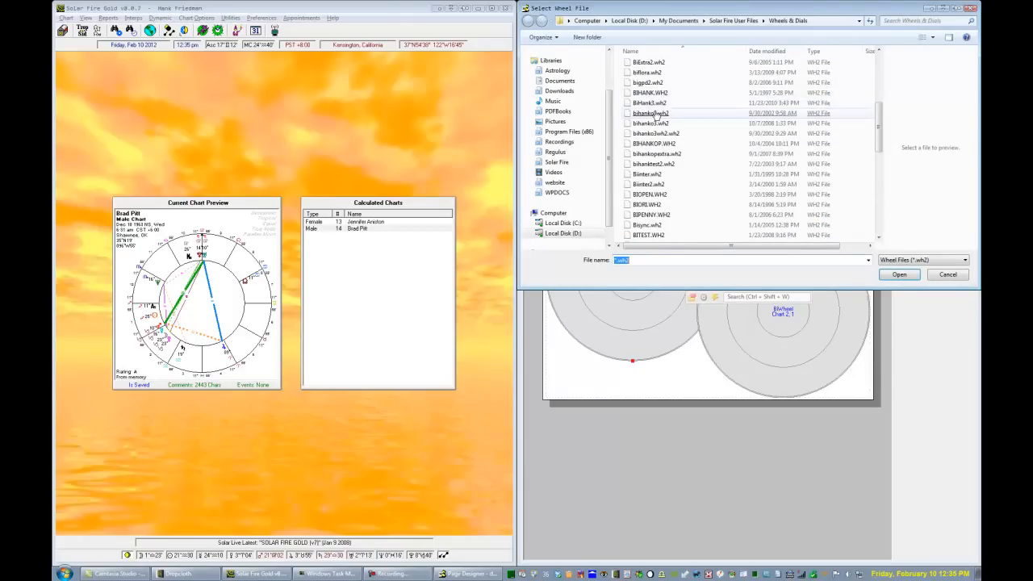
{"action": "double_click", "coordinate": [653, 103]}
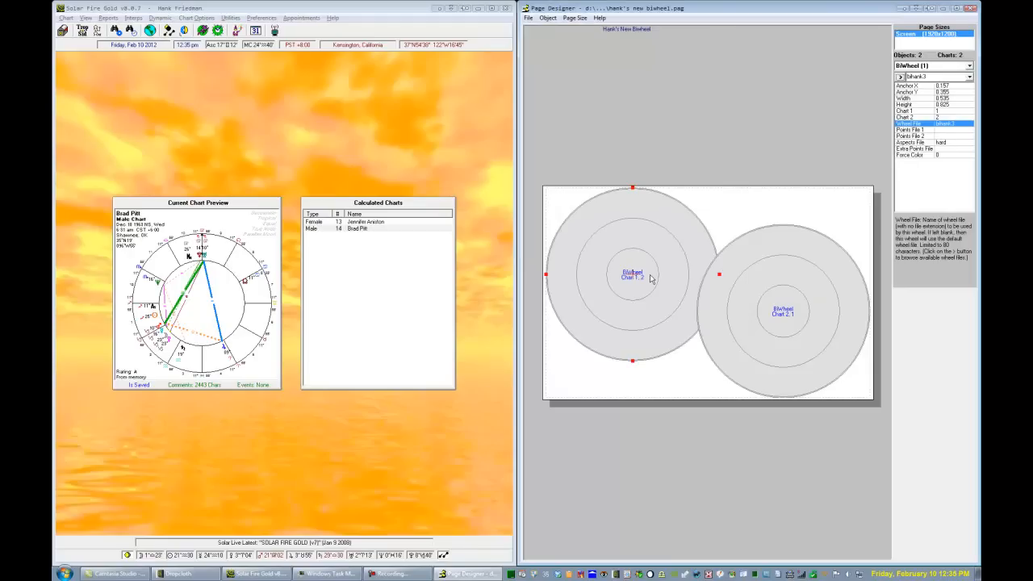
Save the page and view hank's new biwheel.pag with Jennifer Aniston as Chart 1 and Brad Pitt as Chart 2
{"action": "left_click", "coordinate": [528, 18]}
{"action": "left_click", "coordinate": [537, 51]}
{"action": "left_click", "coordinate": [84, 18]}
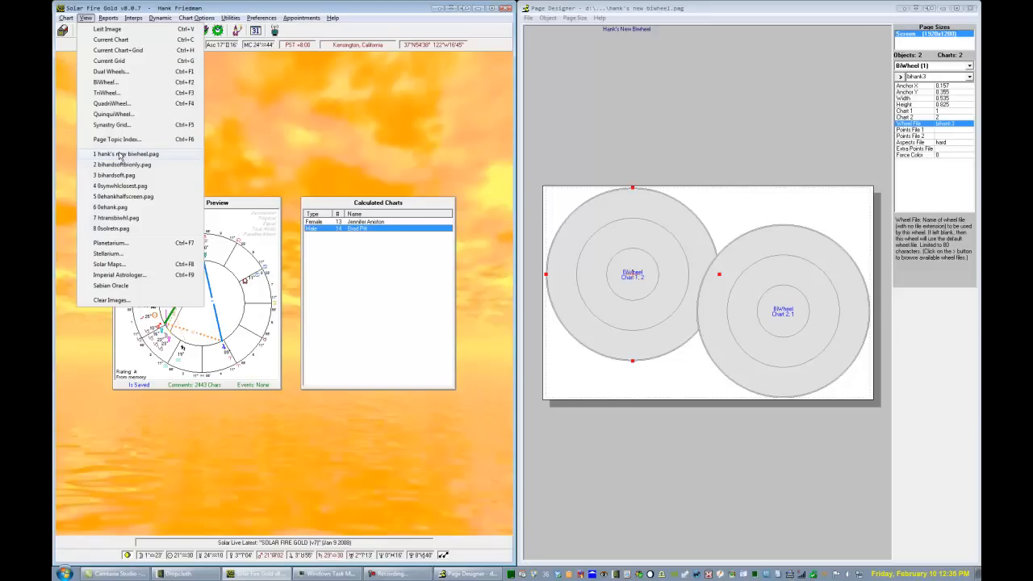
{"action": "left_click", "coordinate": [119, 154]}
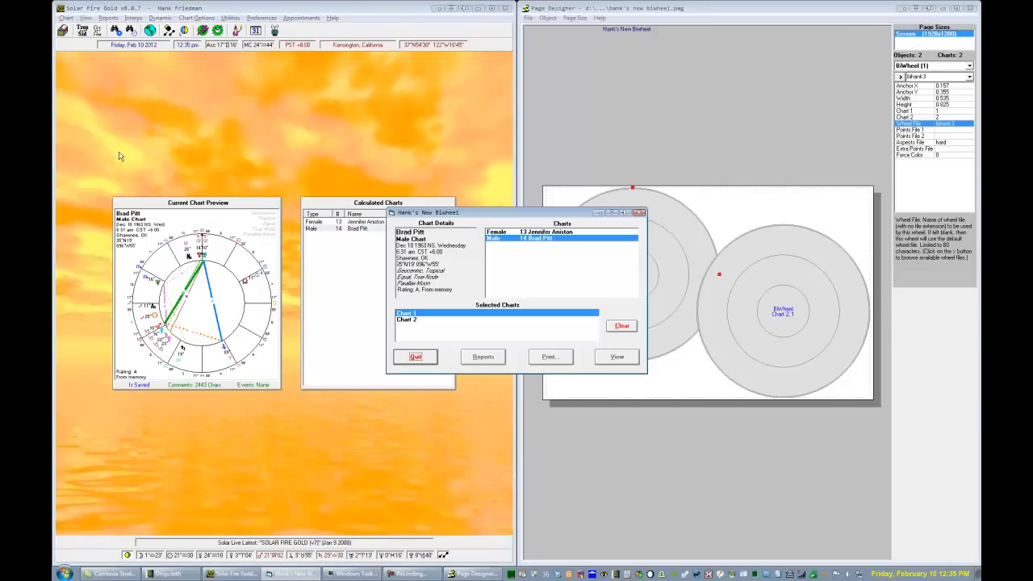
{"action": "left_click", "coordinate": [522, 233]}
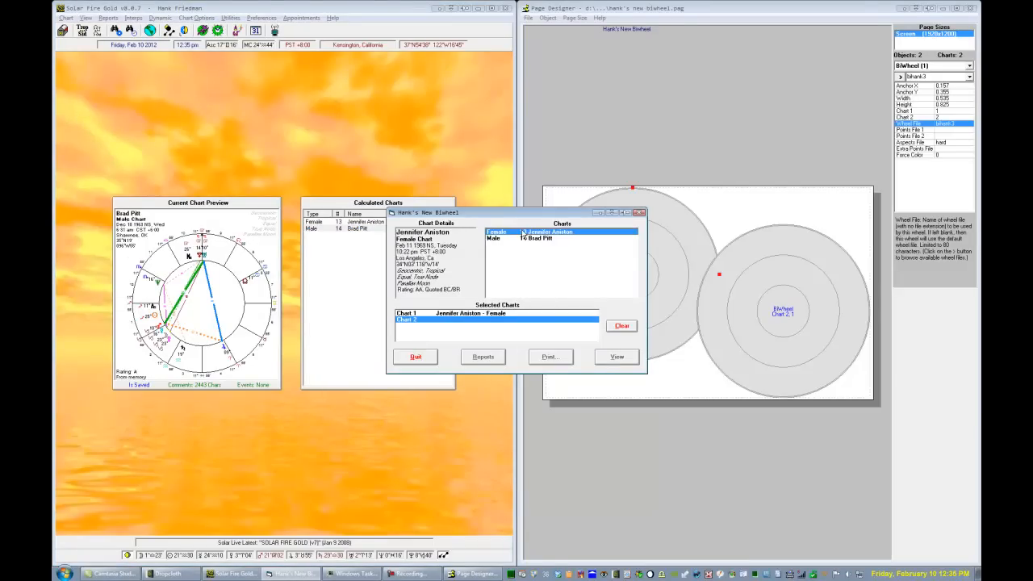
{"action": "left_click", "coordinate": [525, 238]}
{"action": "left_click", "coordinate": [617, 356]}
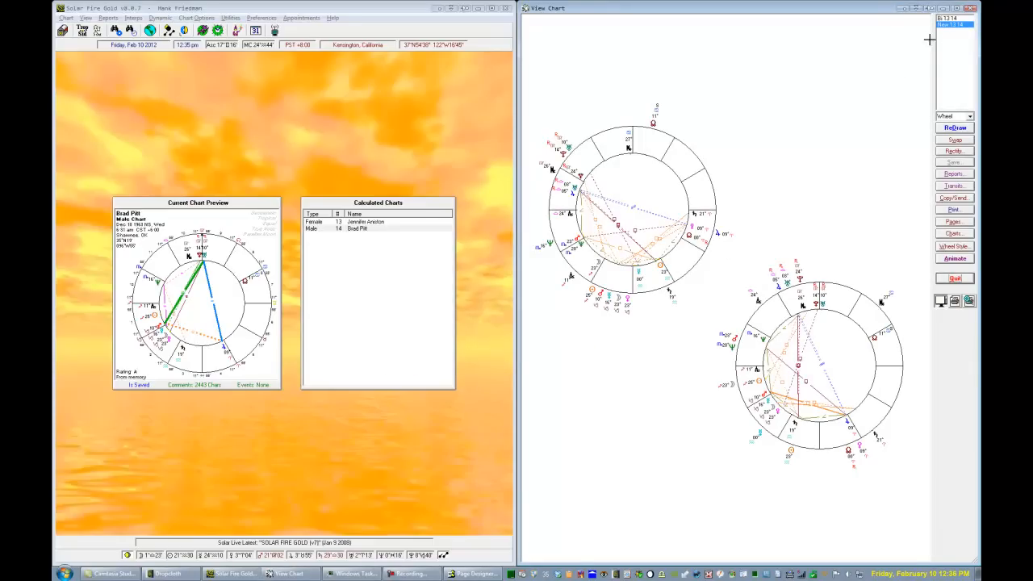
Enlarge the chart view to full screen to examine both biwheels, restore its half-screen size and close it
{"action": "left_click", "coordinate": [957, 9]}
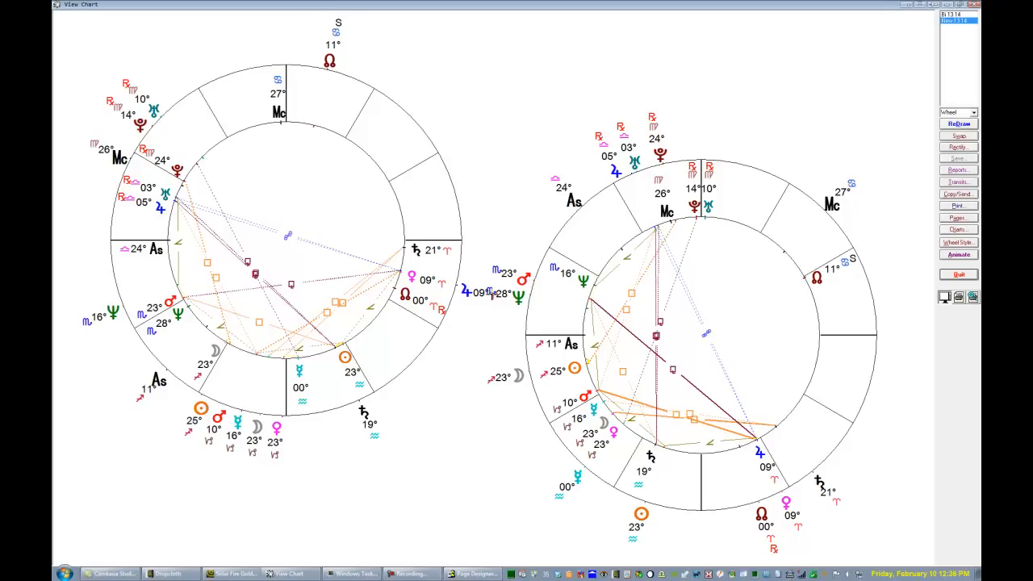
{"action": "key", "text": "super+Right"}
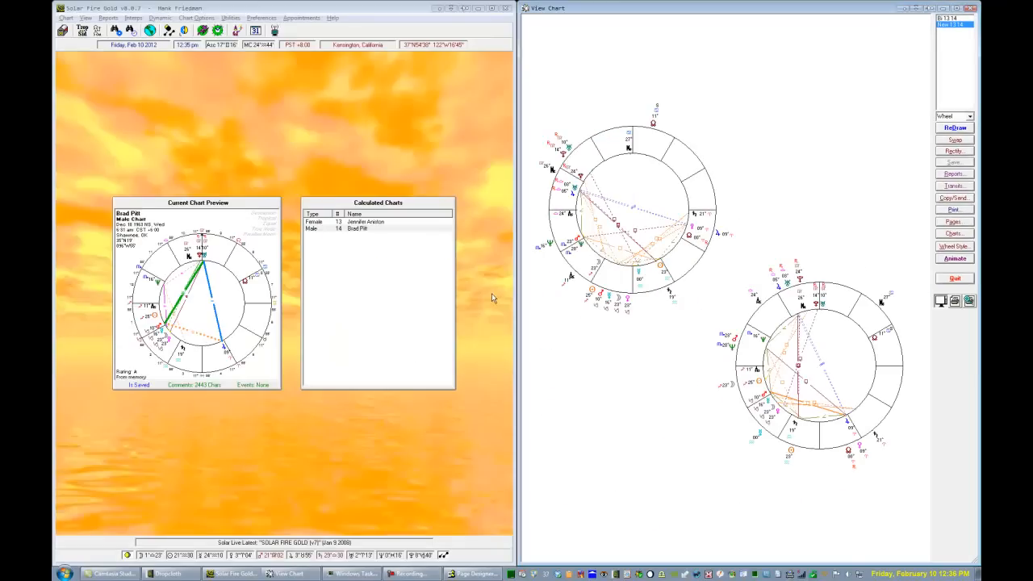
{"action": "left_click", "coordinate": [955, 278]}
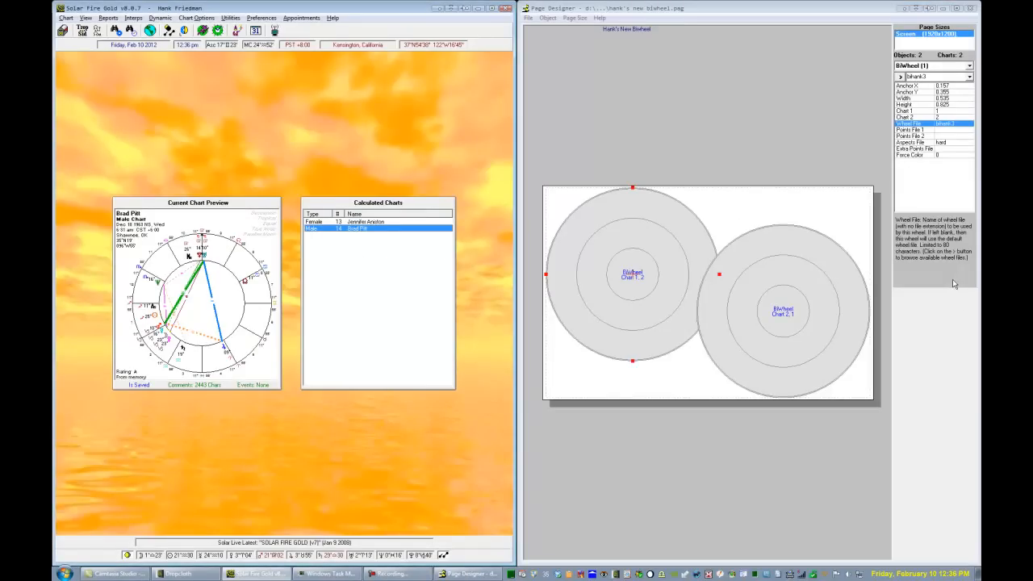
In Page Designer, set the height of both BiWheels to 0.8 and save the page
{"action": "left_click", "coordinate": [644, 263]}
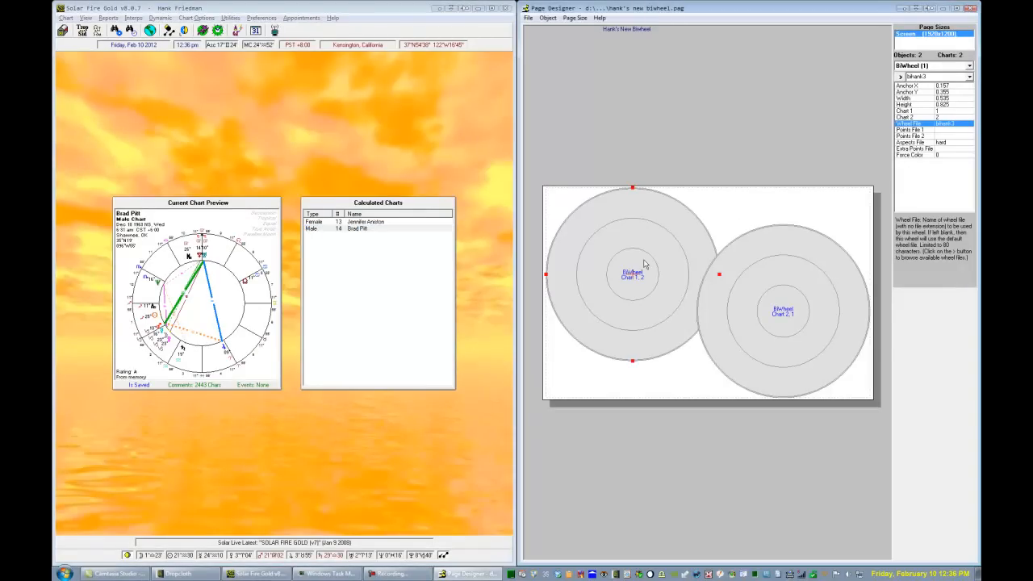
{"action": "left_click", "coordinate": [929, 106]}
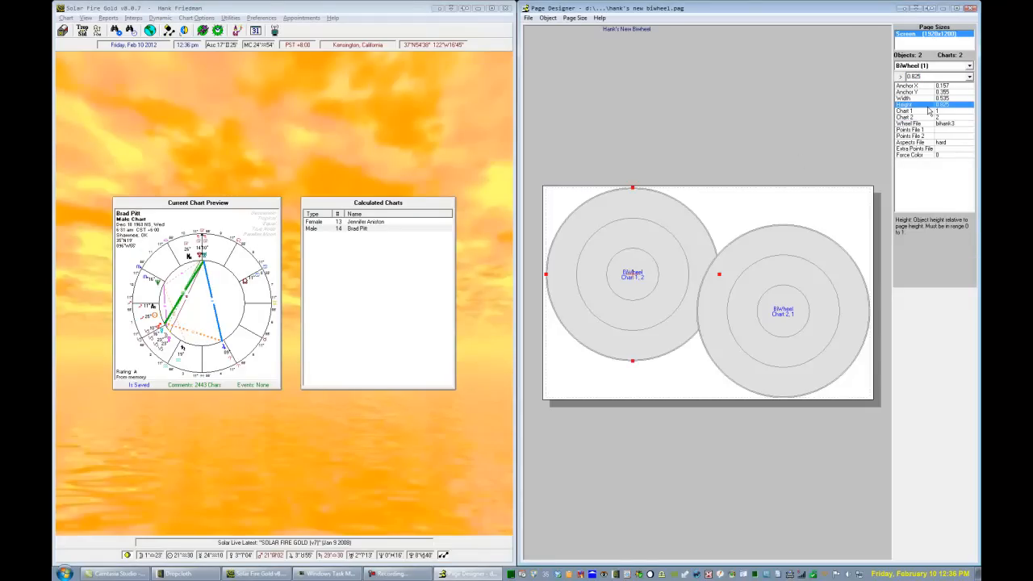
{"action": "left_click", "coordinate": [925, 113]}
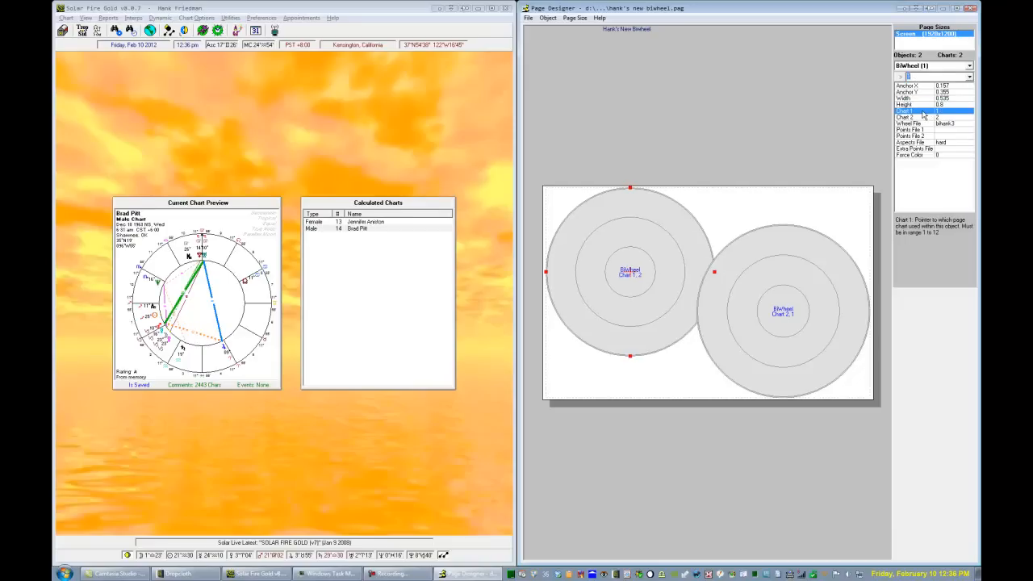
{"action": "left_click", "coordinate": [816, 288]}
{"action": "left_click", "coordinate": [918, 105]}
{"action": "key", "text": "End"}
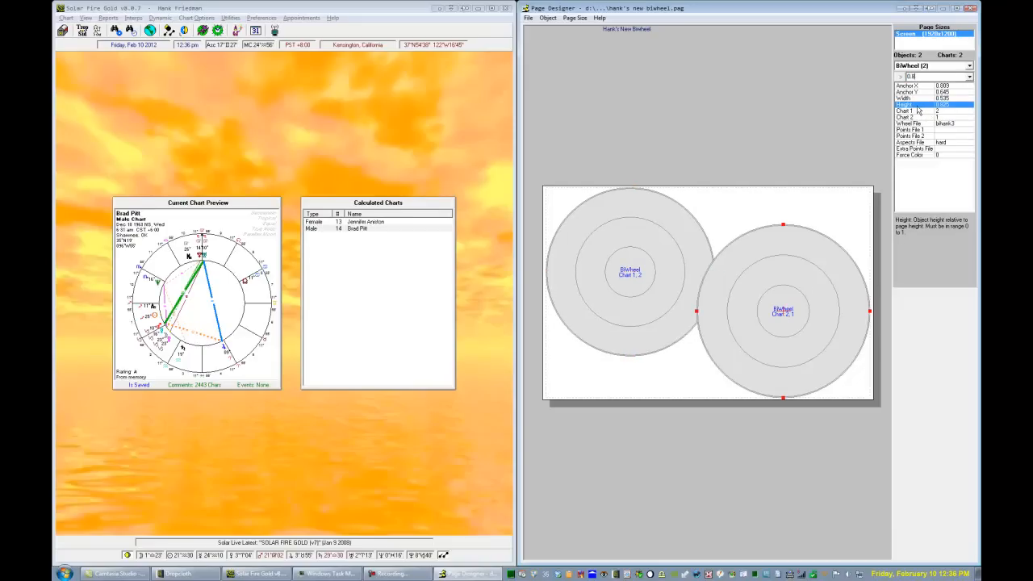
{"action": "key", "text": "Return"}
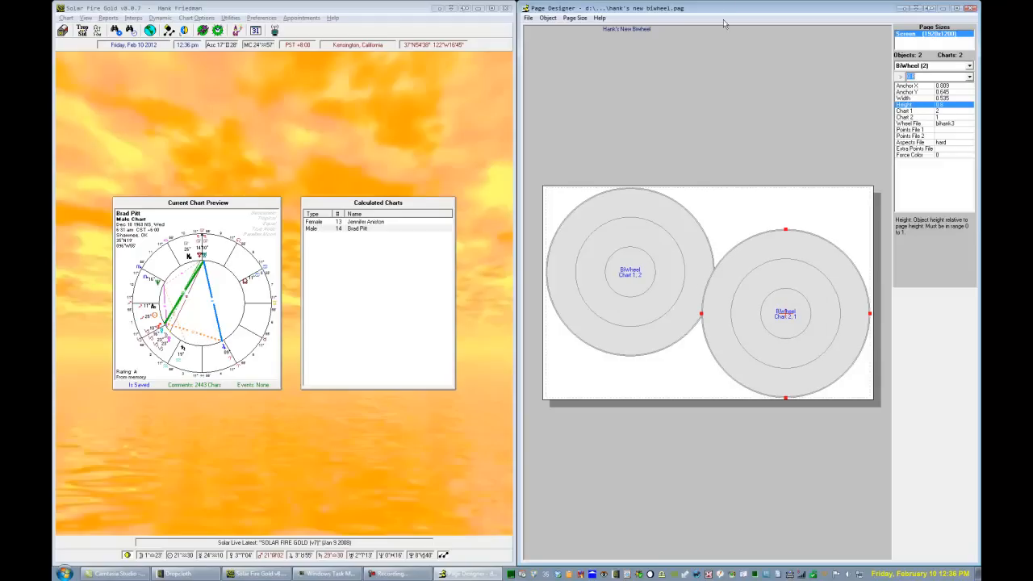
{"action": "left_click", "coordinate": [528, 17]}
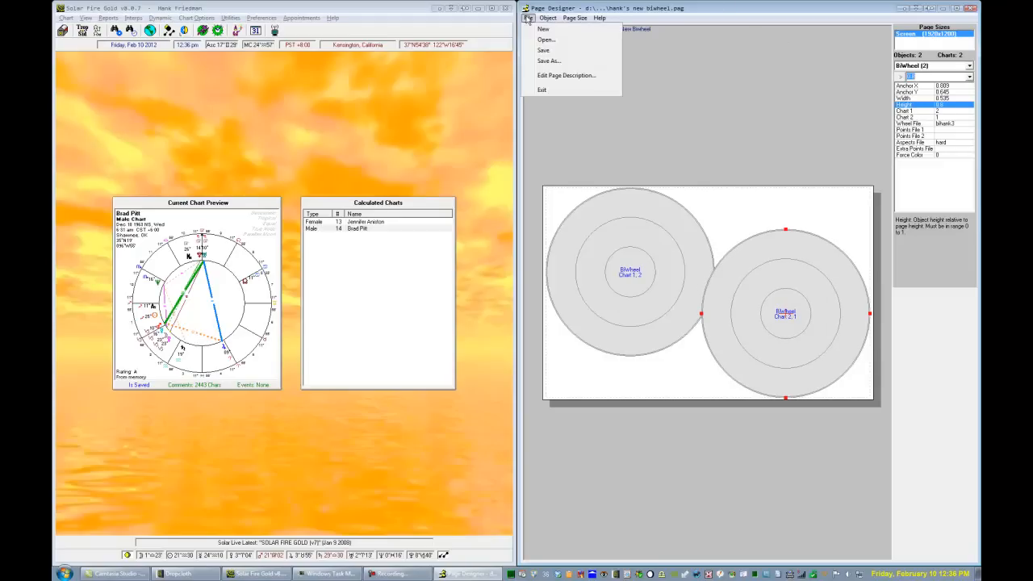
{"action": "left_click", "coordinate": [534, 51]}
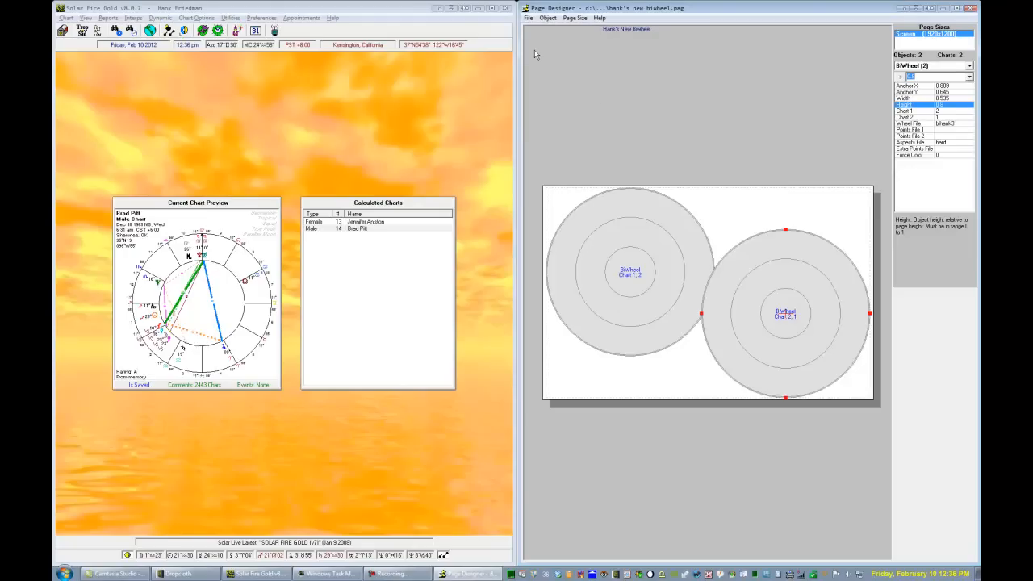
Insert a Chart Name caption and place it at the page's left edge, just below the upper-left BiWheel
{"action": "left_click", "coordinate": [548, 17]}
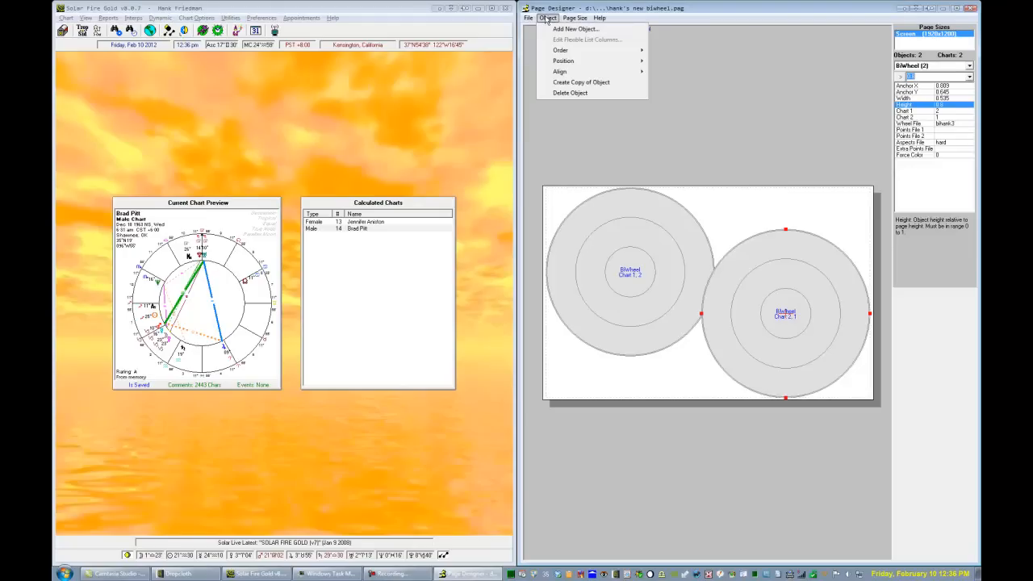
{"action": "left_click", "coordinate": [546, 29]}
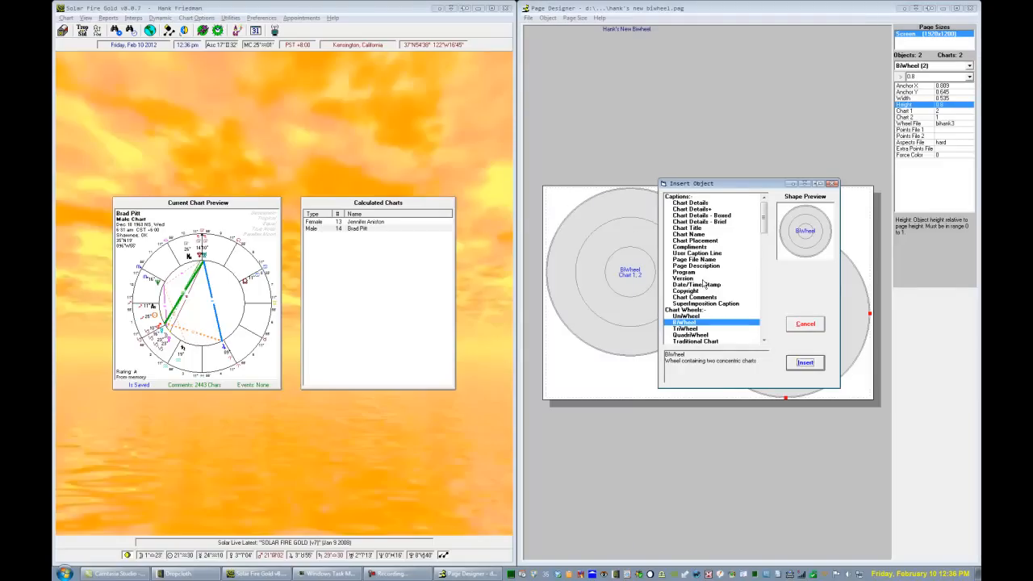
{"action": "left_click", "coordinate": [690, 234]}
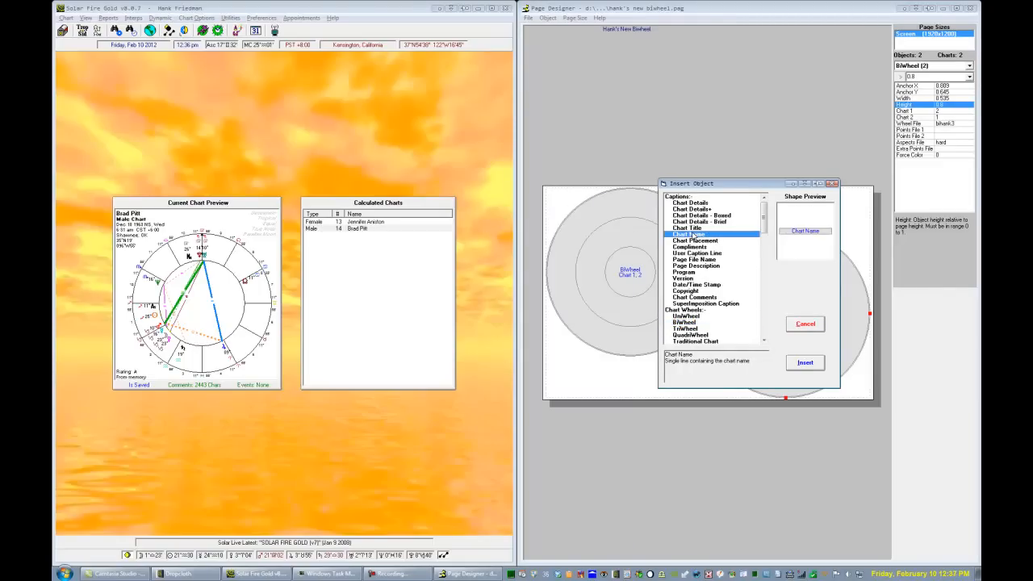
{"action": "left_click", "coordinate": [805, 362]}
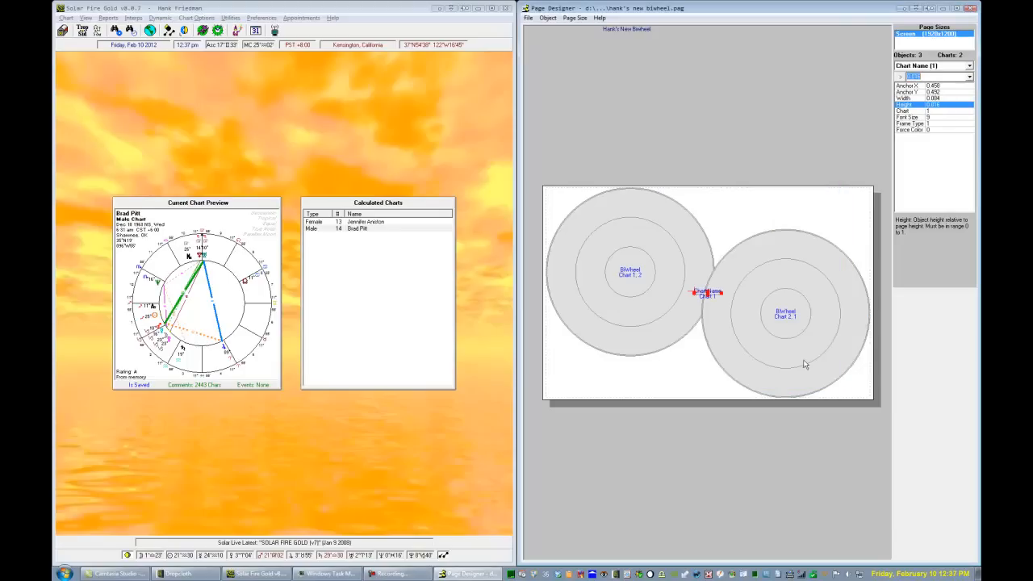
{"action": "left_click_drag", "start_coordinate": [707, 294], "coordinate": [559, 352]}
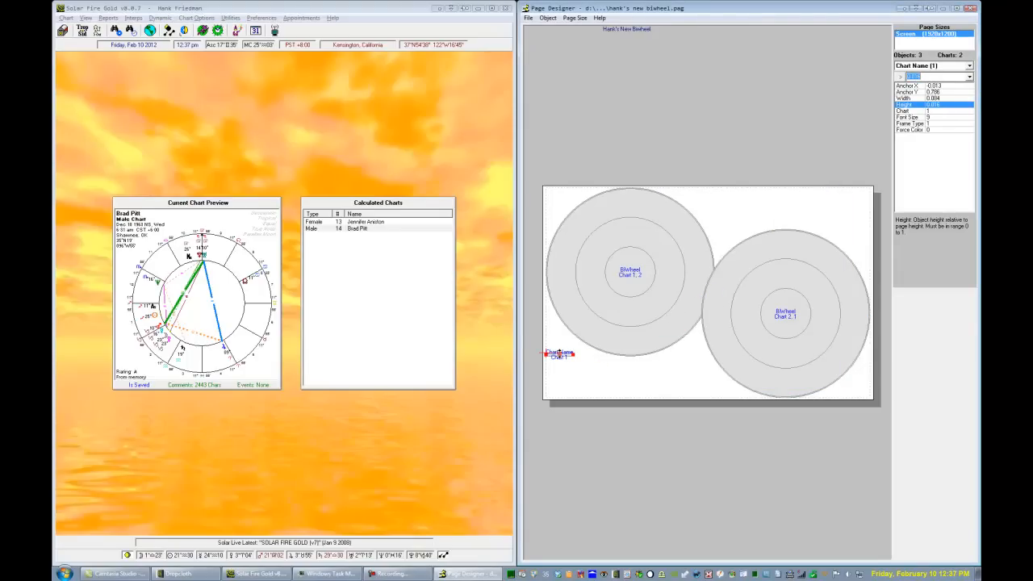
Set the Chart Name caption's font size to 11.25 and its frame type to 0
{"action": "left_click", "coordinate": [907, 118]}
{"action": "type", "text": "11.25"}
{"action": "key", "text": "Return"}
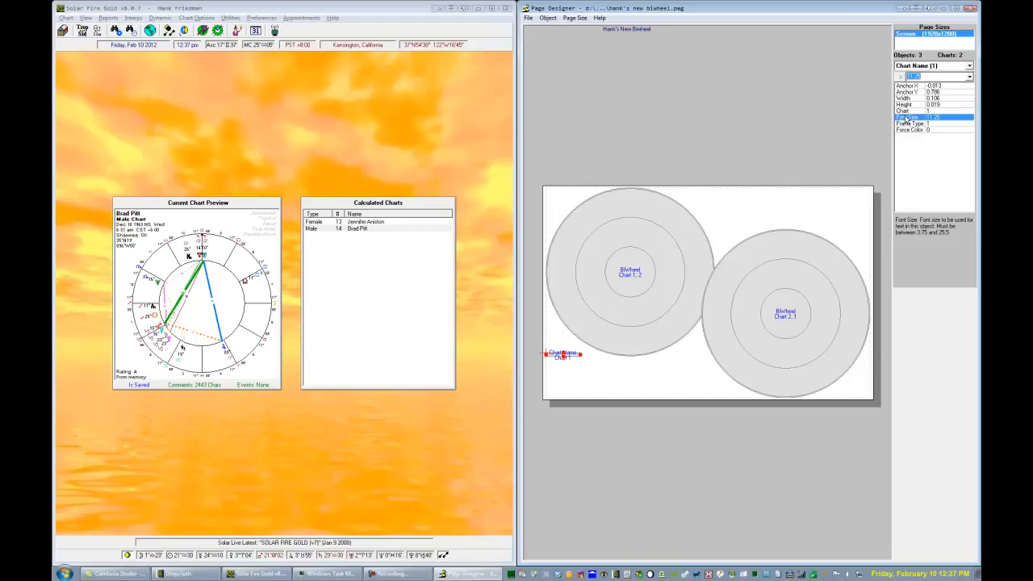
{"action": "left_click", "coordinate": [917, 124]}
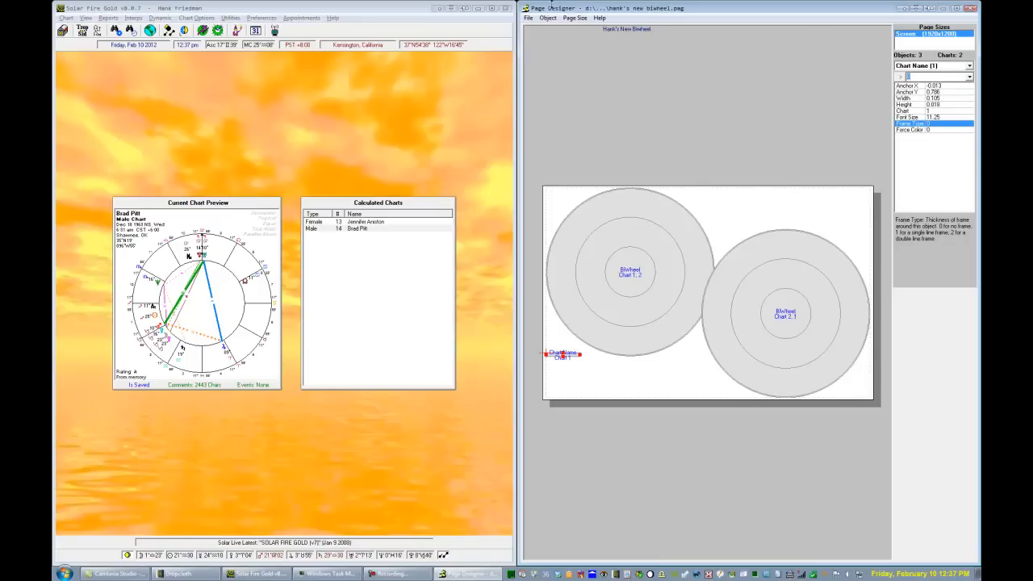
Copy the Chart Name caption and place the copy near the page's upper-right corner, above the lower-right BiWheel
{"action": "left_click", "coordinate": [547, 17]}
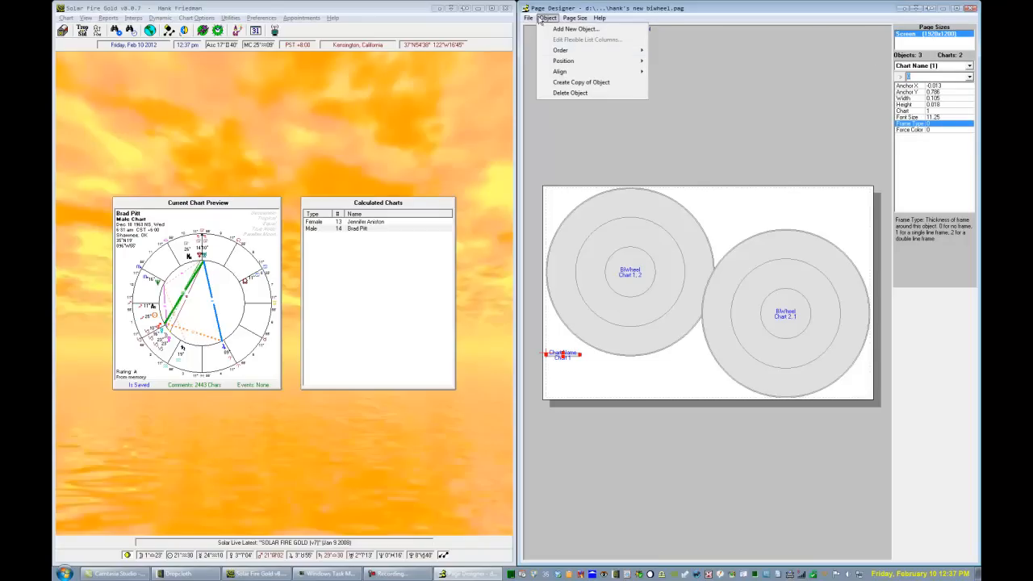
{"action": "left_click", "coordinate": [582, 83]}
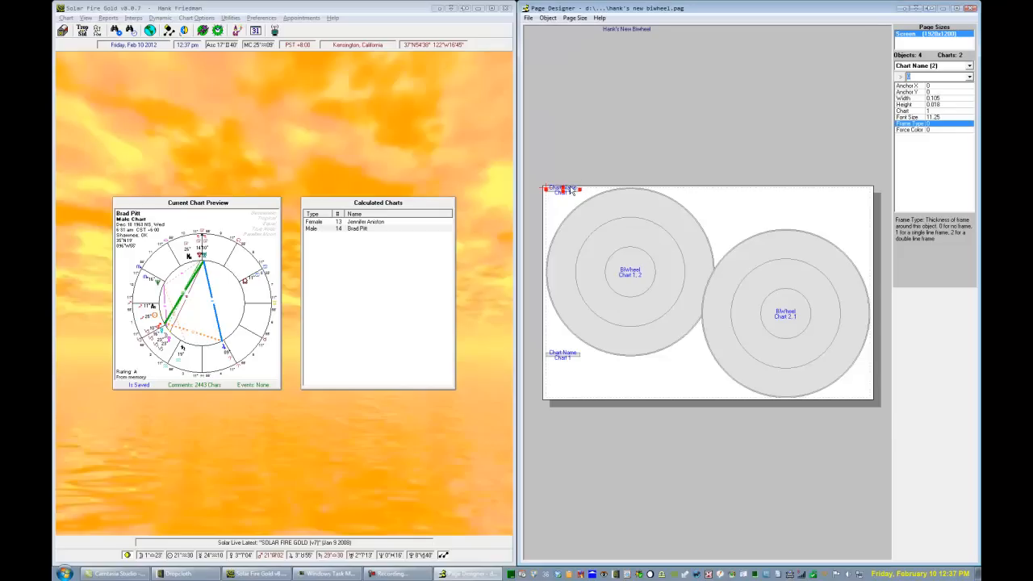
{"action": "left_click_drag", "start_coordinate": [571, 194], "coordinate": [867, 206]}
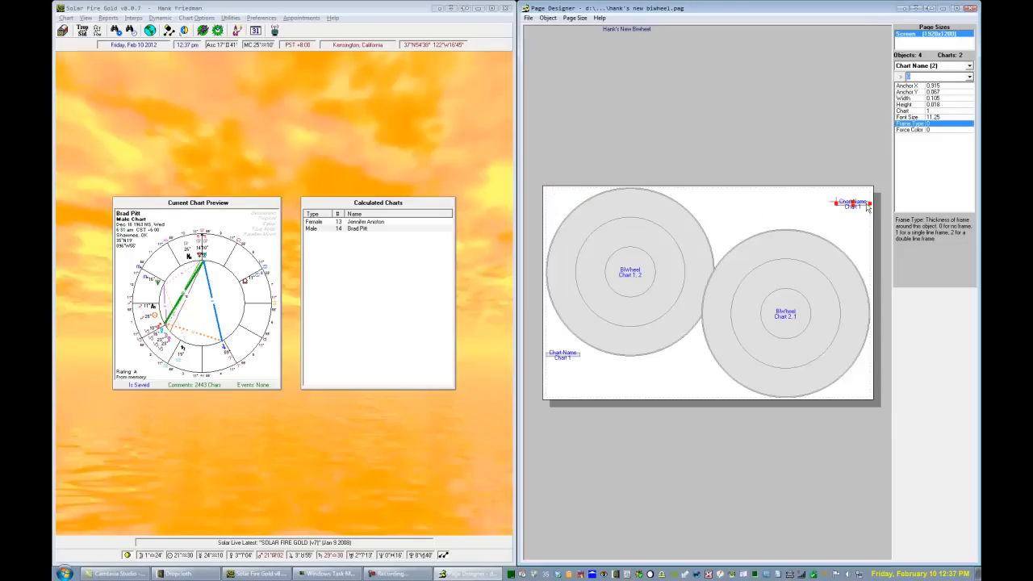
{"action": "left_click", "coordinate": [866, 211]}
{"action": "left_click_drag", "start_coordinate": [861, 208], "coordinate": [865, 224]}
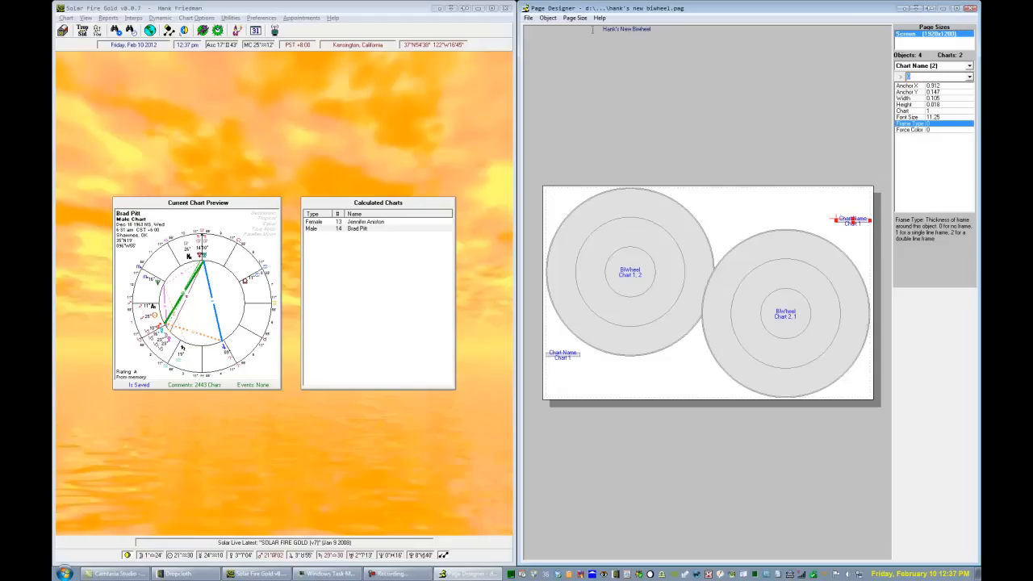
Create another copy of the Chart Name caption, assign it to Chart 2, and place it beneath the lower-left Chart 1 caption
{"action": "left_click", "coordinate": [548, 18]}
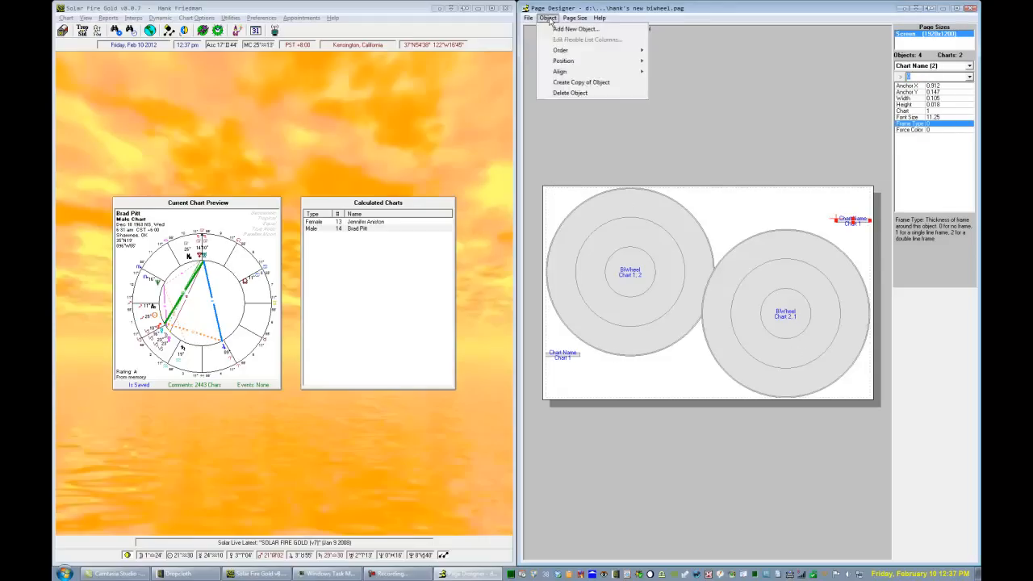
{"action": "left_click", "coordinate": [570, 83]}
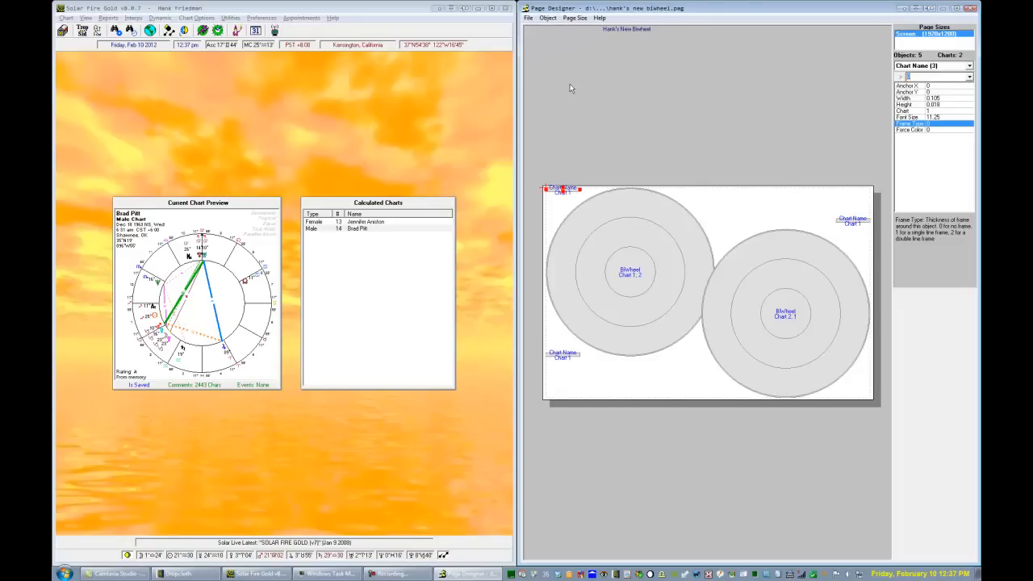
{"action": "left_click", "coordinate": [919, 110]}
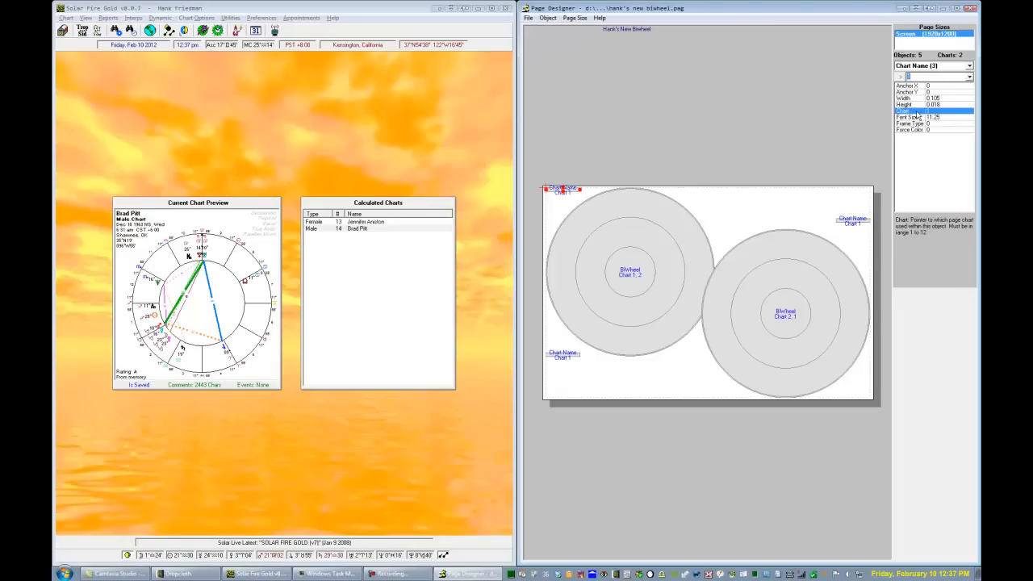
{"action": "left_click", "coordinate": [968, 77]}
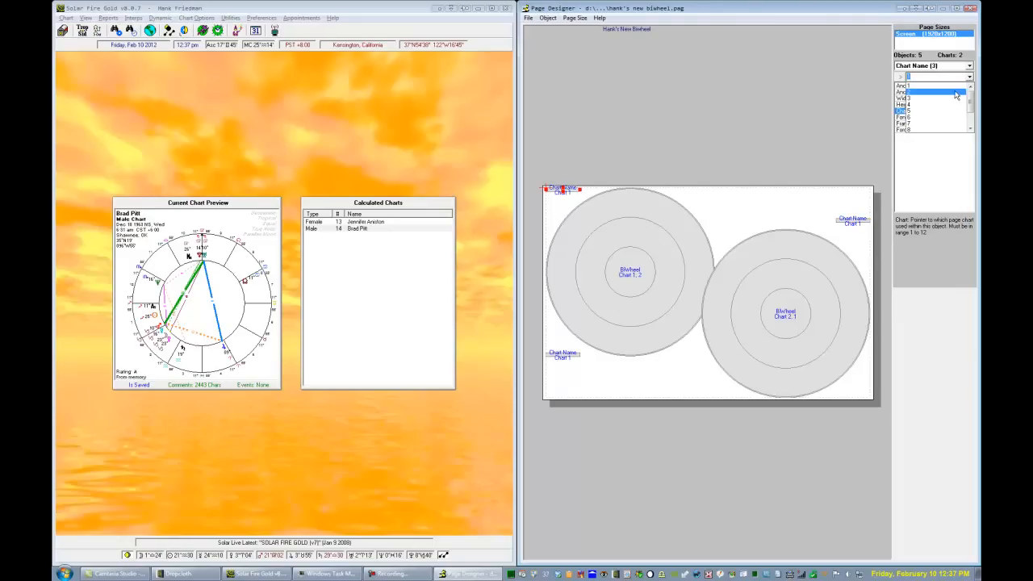
{"action": "left_click", "coordinate": [959, 92]}
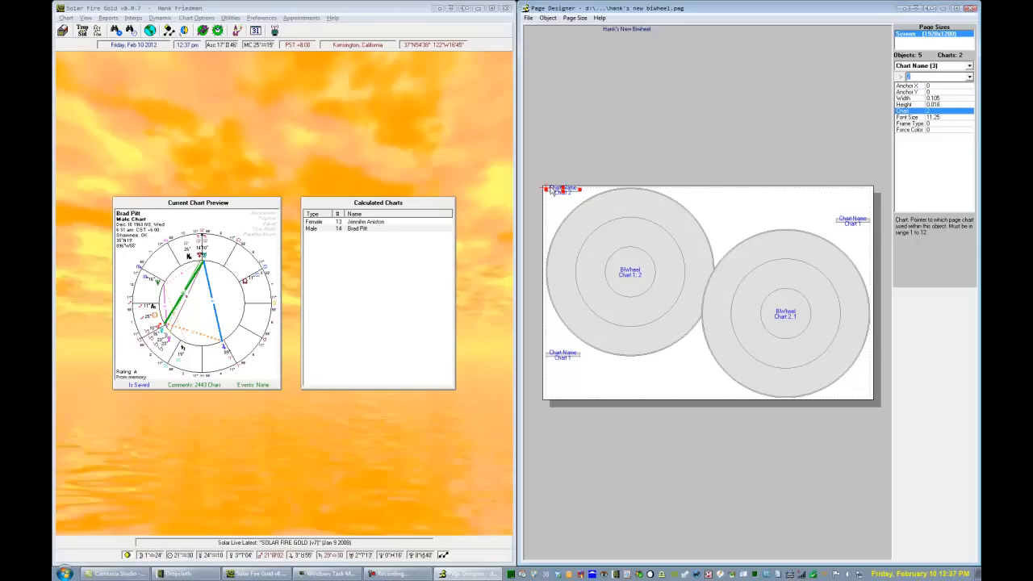
{"action": "left_click_drag", "start_coordinate": [554, 192], "coordinate": [554, 368]}
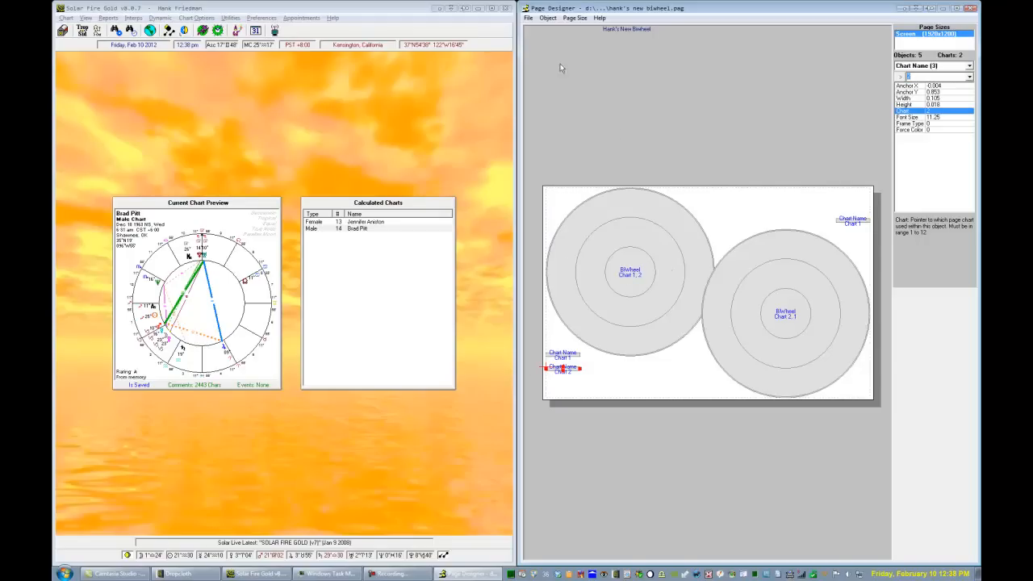
Copy the Chart 2 name caption and place it above the Chart 1 caption in the page's upper-right corner
{"action": "left_click", "coordinate": [548, 18]}
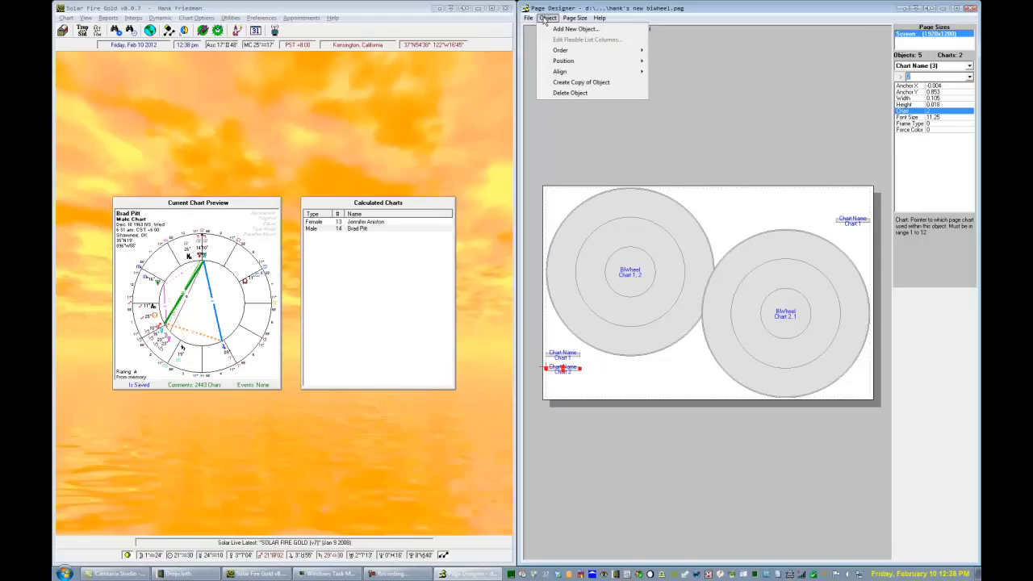
{"action": "left_click", "coordinate": [566, 82]}
{"action": "left_click_drag", "start_coordinate": [573, 190], "coordinate": [853, 224]}
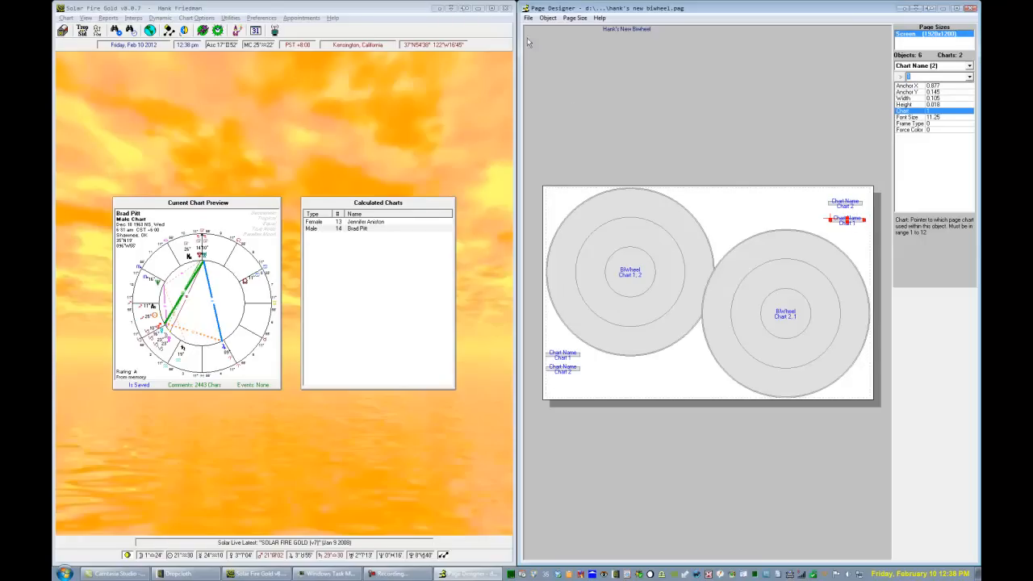
Align the Chart 1 and Chart 2 name captions in the page's upper-right corner with each other
{"action": "left_click", "coordinate": [546, 18]}
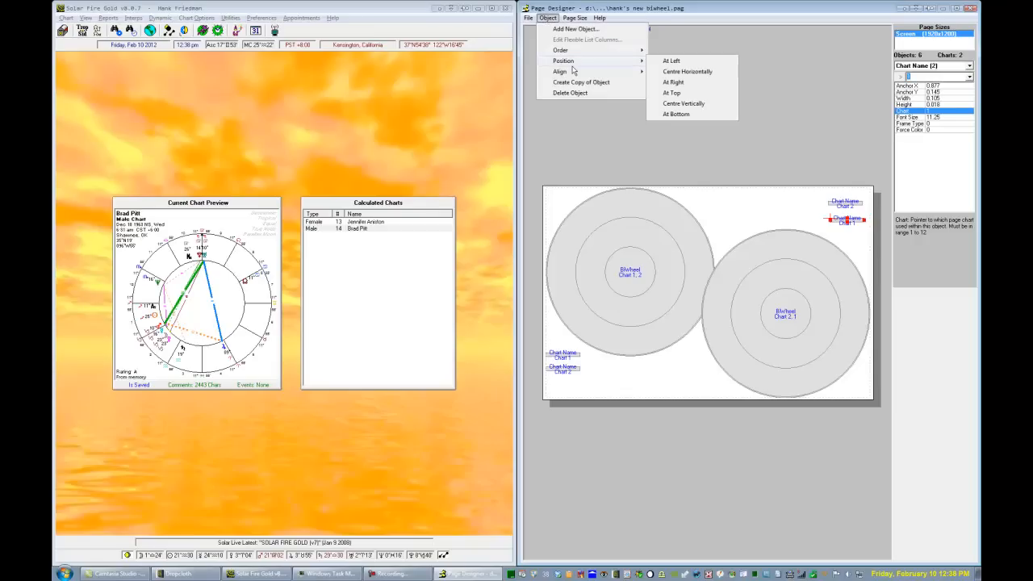
{"action": "mouse_move", "coordinate": [574, 72]}
{"action": "left_click", "coordinate": [667, 72]}
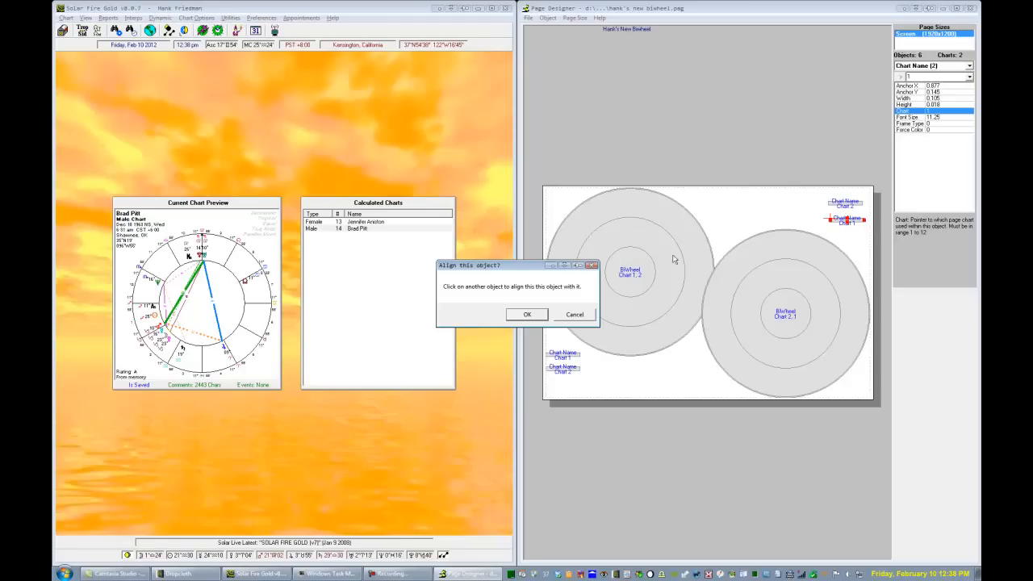
{"action": "left_click", "coordinate": [532, 316]}
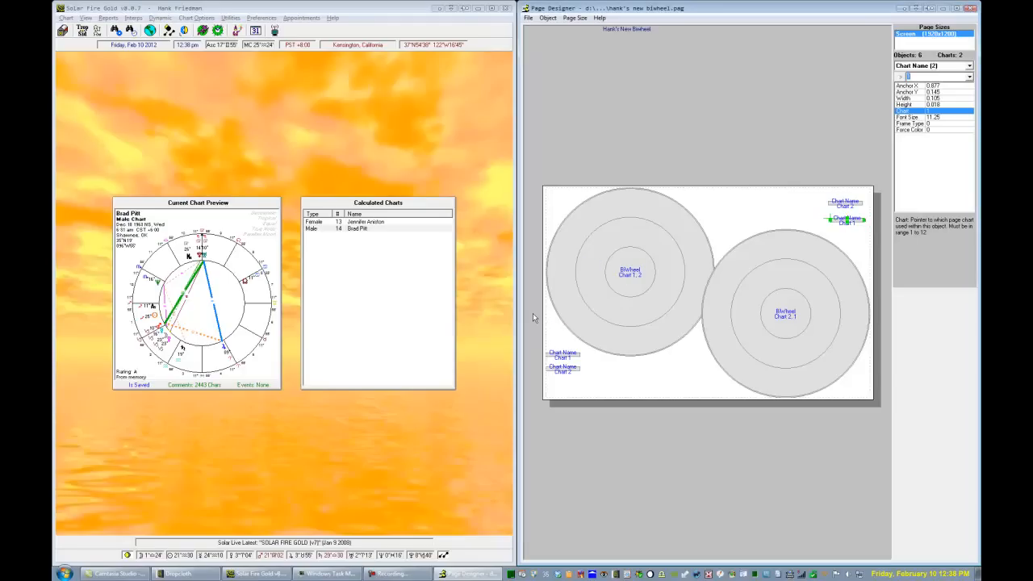
{"action": "left_click", "coordinate": [838, 202]}
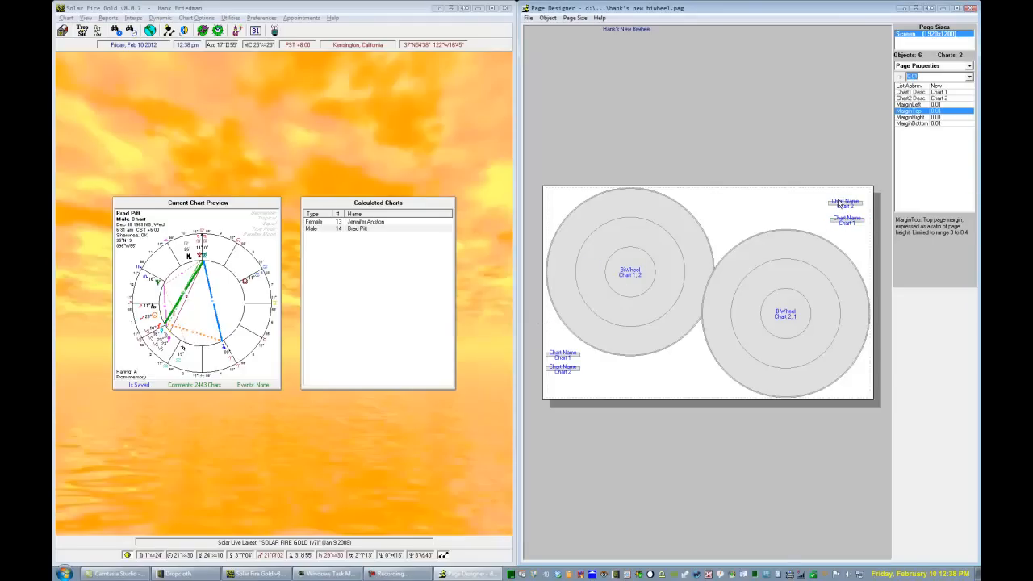
{"action": "left_click", "coordinate": [840, 222]}
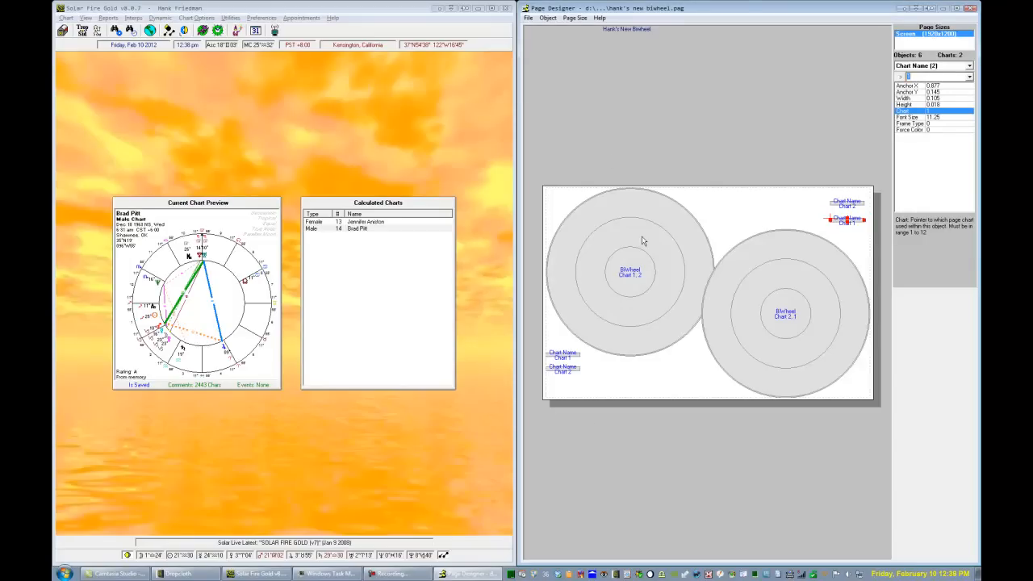
Insert a User Caption Line object and set its caption text to "around"
{"action": "left_click", "coordinate": [549, 18]}
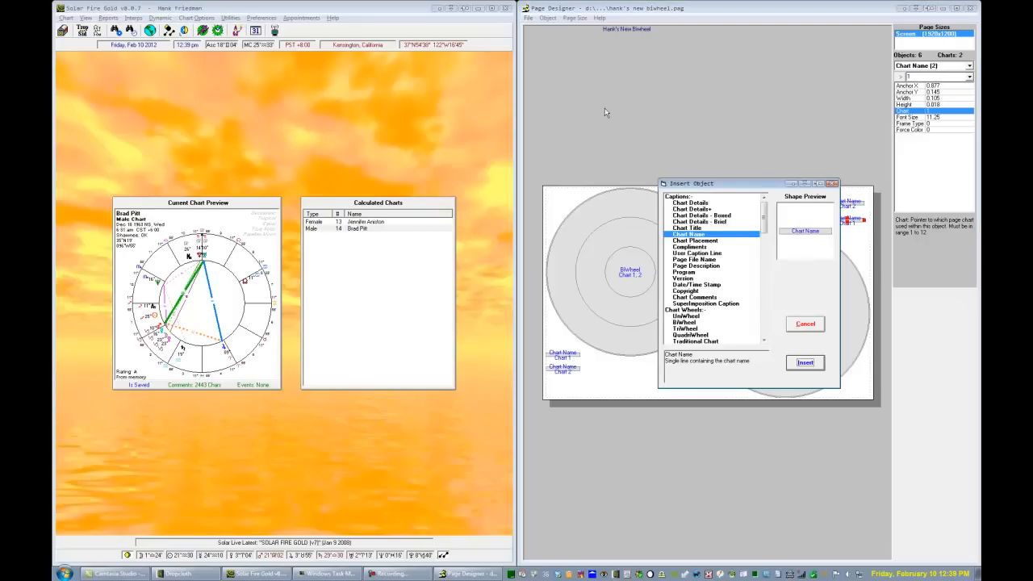
{"action": "left_click", "coordinate": [697, 254]}
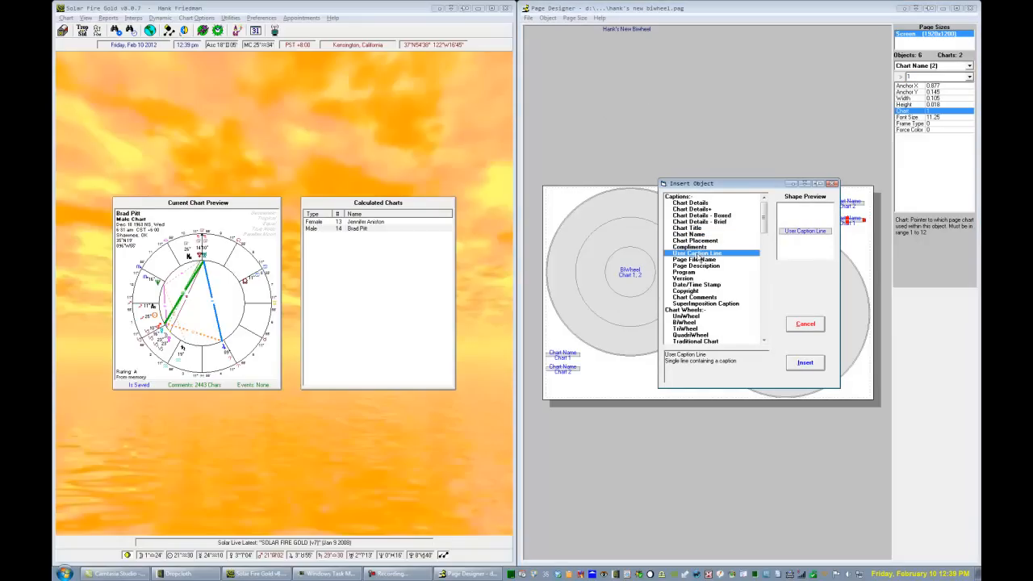
{"action": "left_click", "coordinate": [798, 364]}
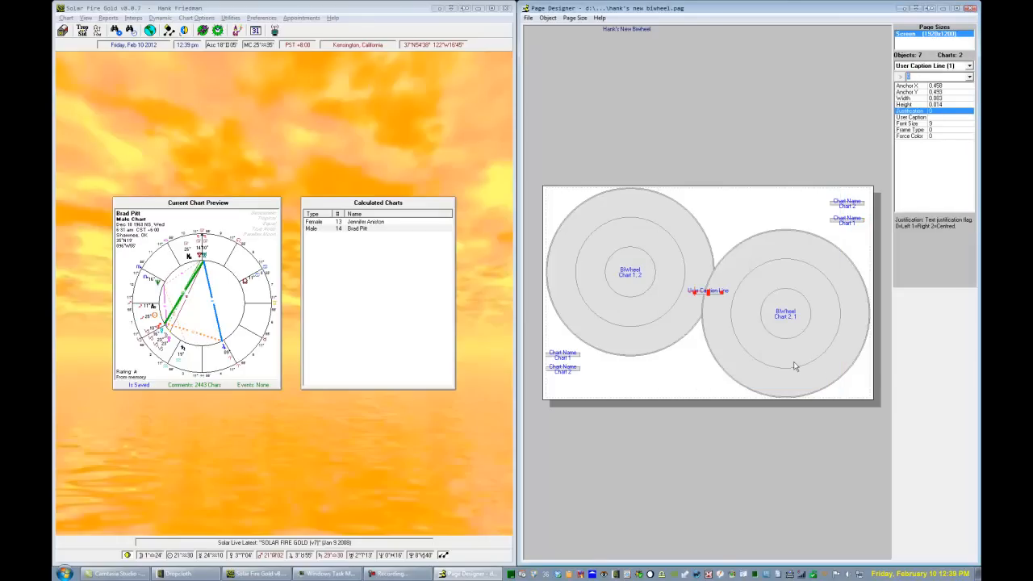
{"action": "left_click", "coordinate": [902, 118]}
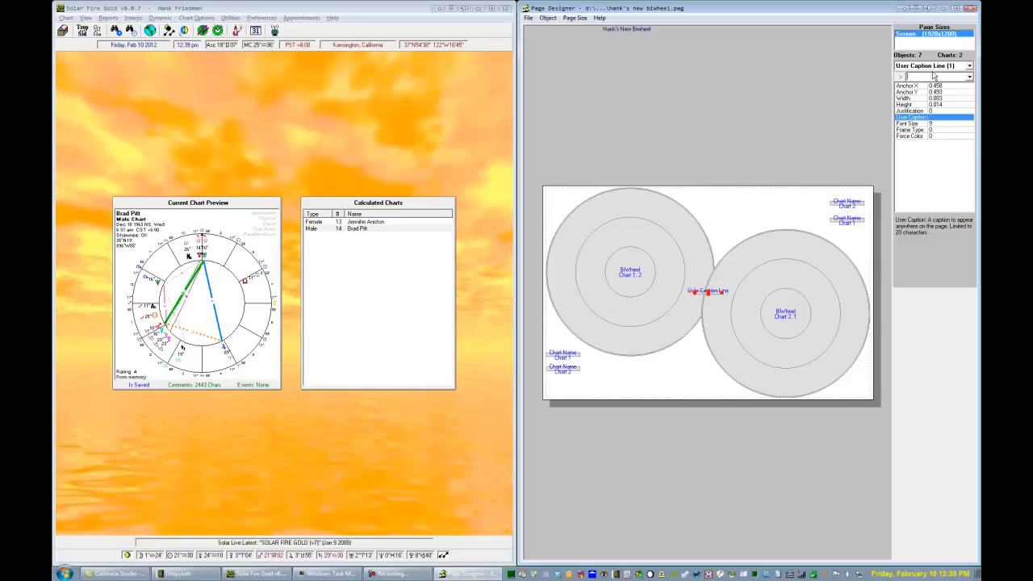
{"action": "type", "text": "around"}
{"action": "key", "text": "Return"}
Try to move the User Caption Line away from where the two BiWheels overlap
{"action": "left_click_drag", "start_coordinate": [711, 294], "coordinate": [750, 307]}
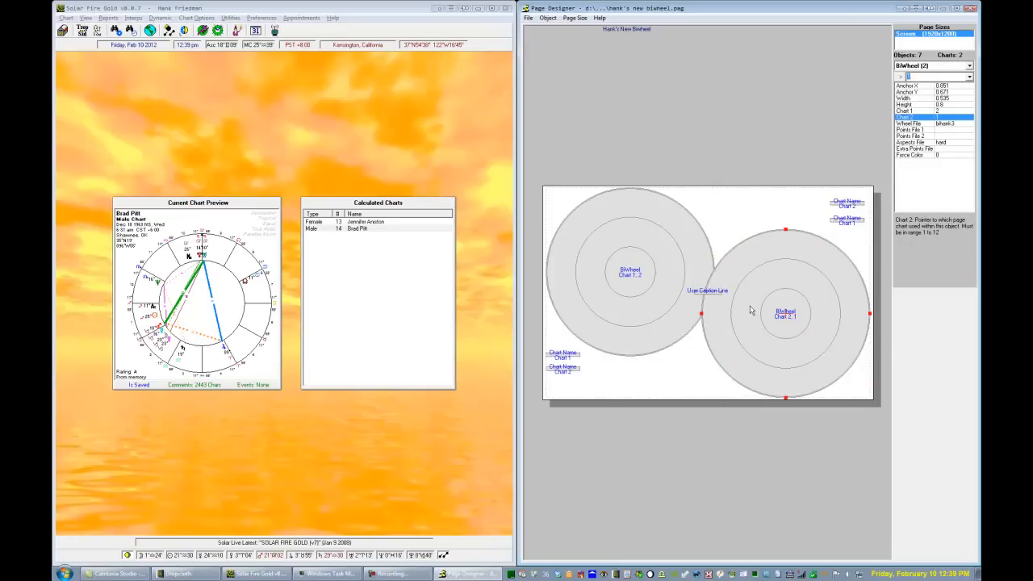
{"action": "left_click", "coordinate": [702, 295]}
{"action": "left_click", "coordinate": [710, 295]}
{"action": "left_click", "coordinate": [701, 295]}
{"action": "mouse_move", "coordinate": [701, 296]}
{"action": "left_mouse_down"}
{"action": "mouse_move", "coordinate": [680, 302]}
{"action": "mouse_move", "coordinate": [701, 303]}
{"action": "left_mouse_up"}
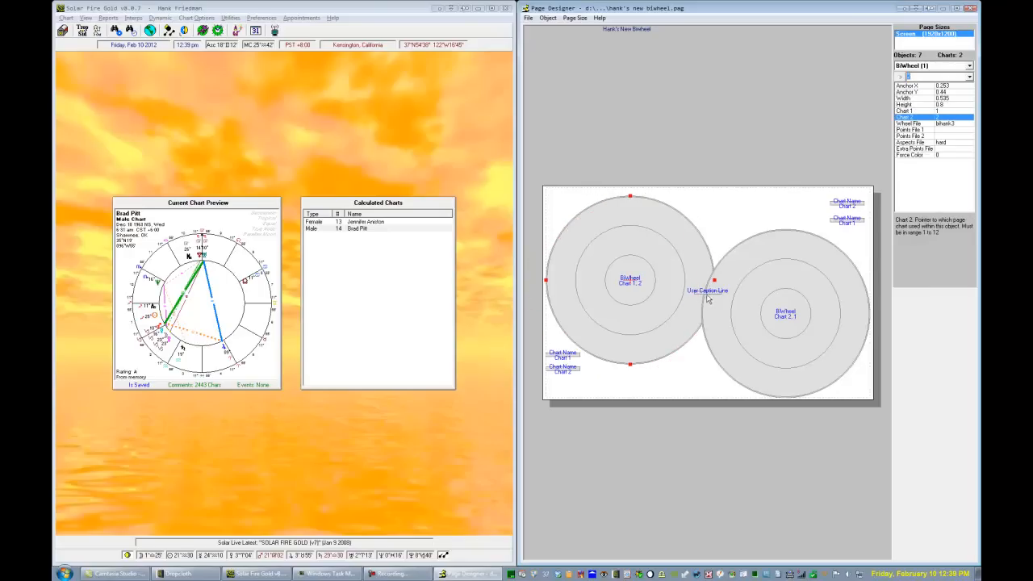
{"action": "left_click", "coordinate": [705, 291]}
In the enlarged Page Designer, place the User Caption Line between the lower-left name captions and move the Chart 1, 2 BiWheel back up
{"action": "left_click", "coordinate": [957, 9]}
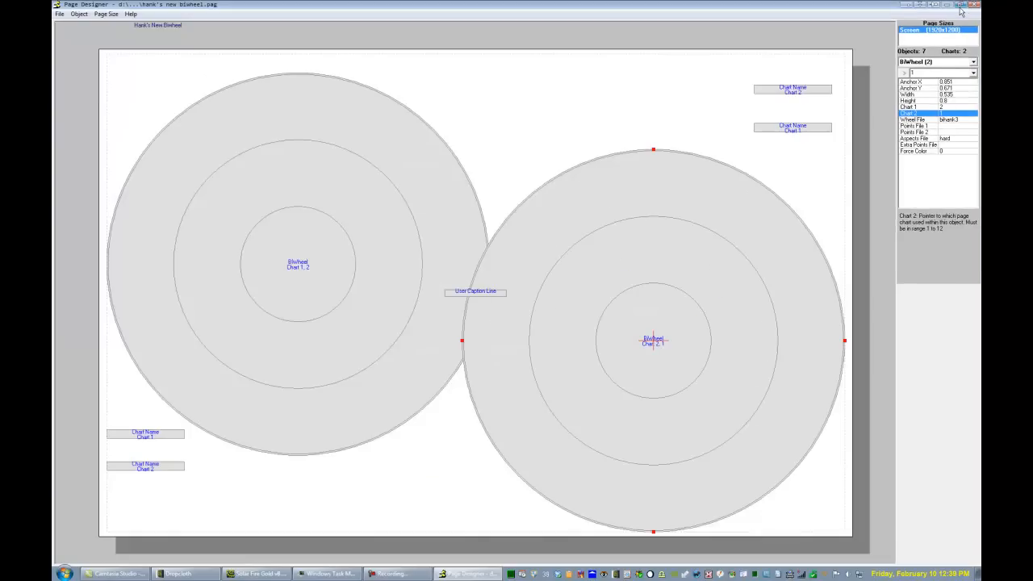
{"action": "left_click_drag", "start_coordinate": [473, 295], "coordinate": [144, 448]}
{"action": "left_click_drag", "start_coordinate": [289, 246], "coordinate": [266, 206]}
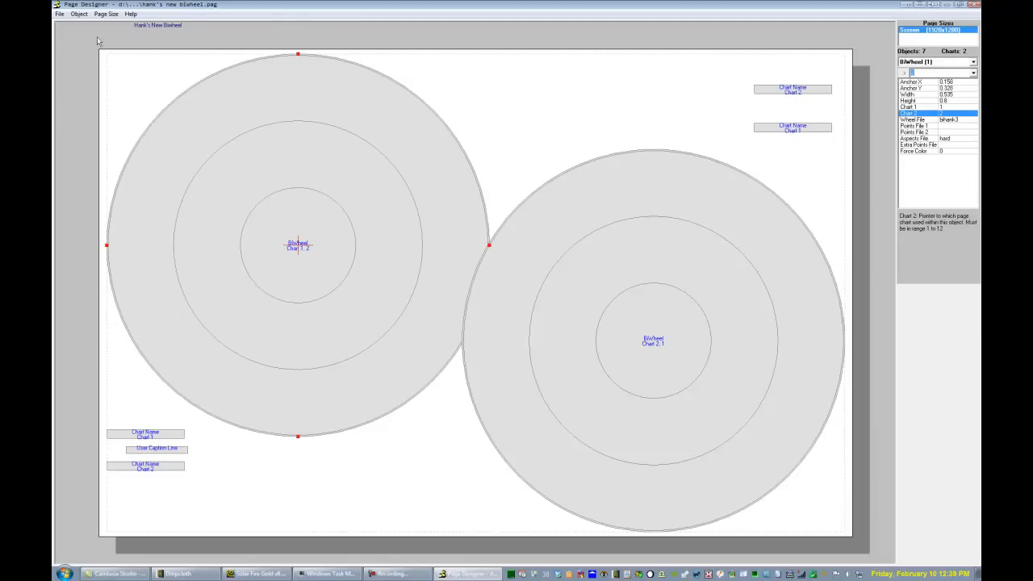
Copy the User Caption Line and place the copy between the Chart 2 and Chart 1 name captions in the page's upper-right corner
{"action": "left_click", "coordinate": [78, 14]}
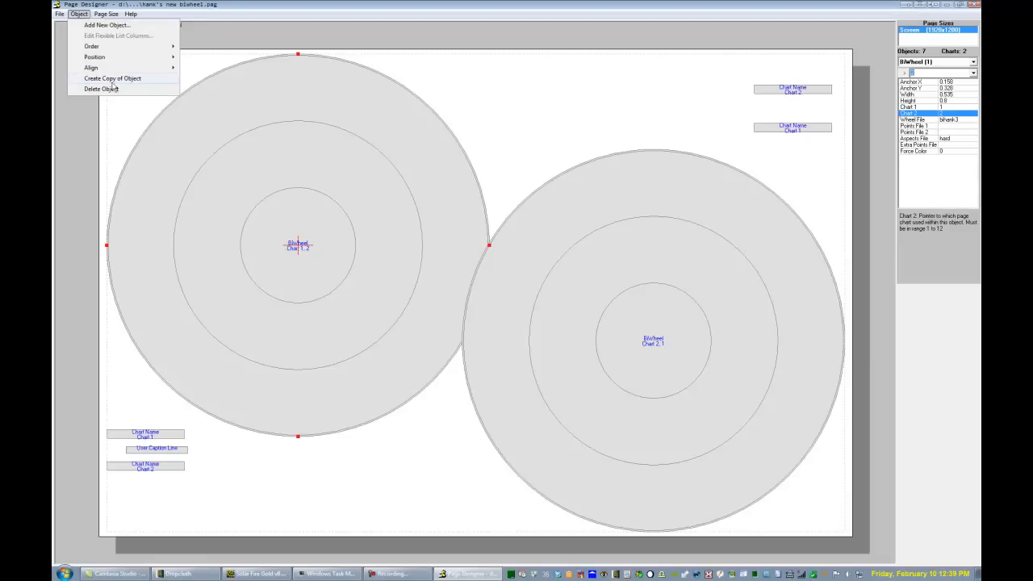
{"action": "left_click", "coordinate": [113, 79]}
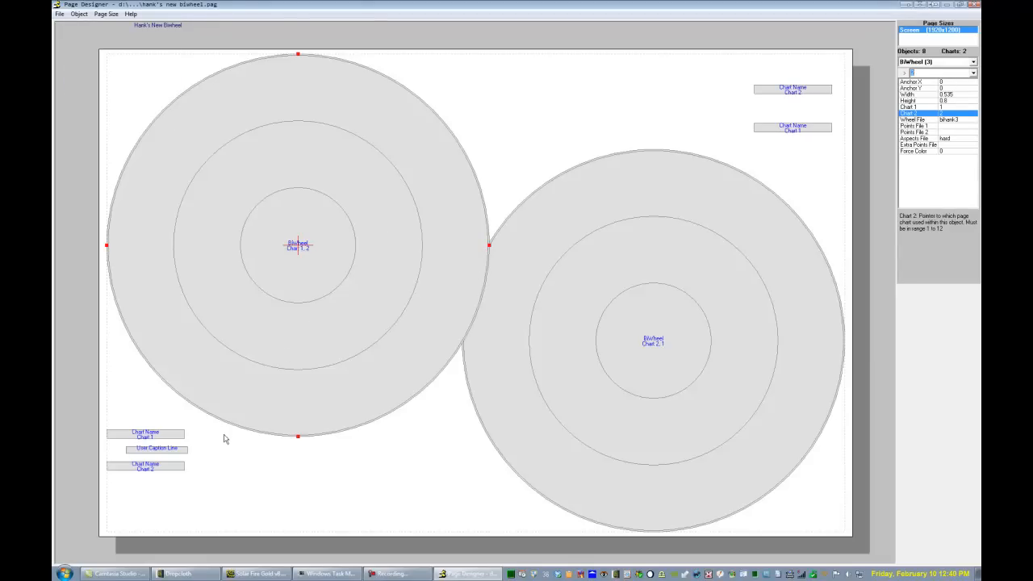
{"action": "left_click_drag", "start_coordinate": [179, 448], "coordinate": [823, 107]}
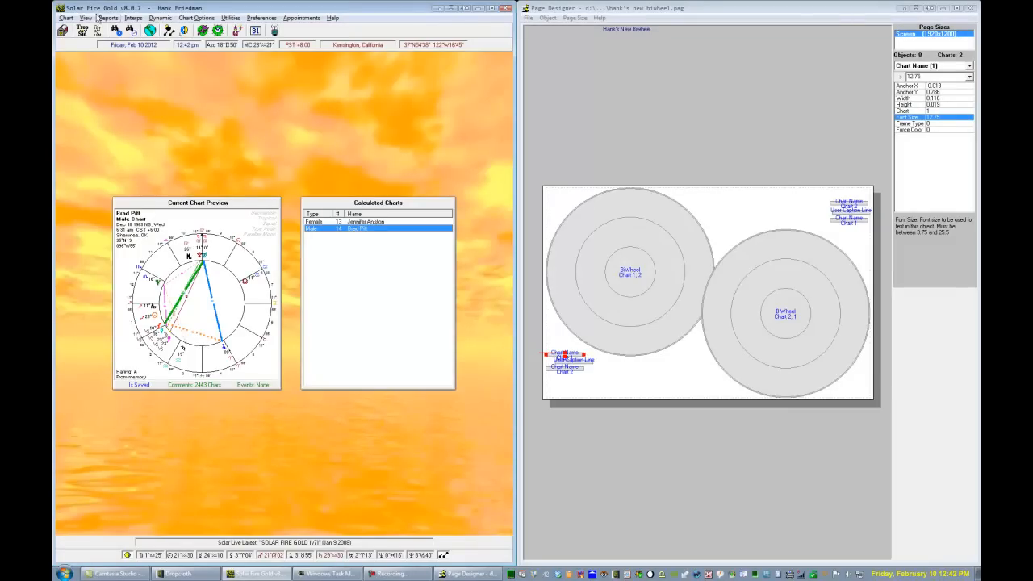
In Solar Fire, view the hank's new biwheel.pag page with Jennifer Aniston as Chart 1 and Brad Pitt as Chart 2
{"action": "left_click", "coordinate": [86, 18]}
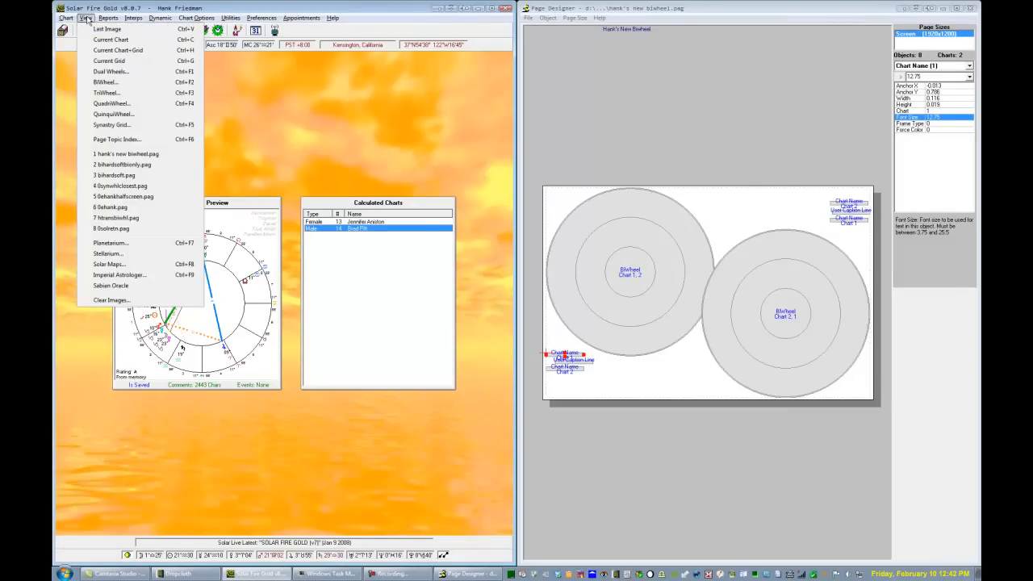
{"action": "left_click", "coordinate": [128, 153]}
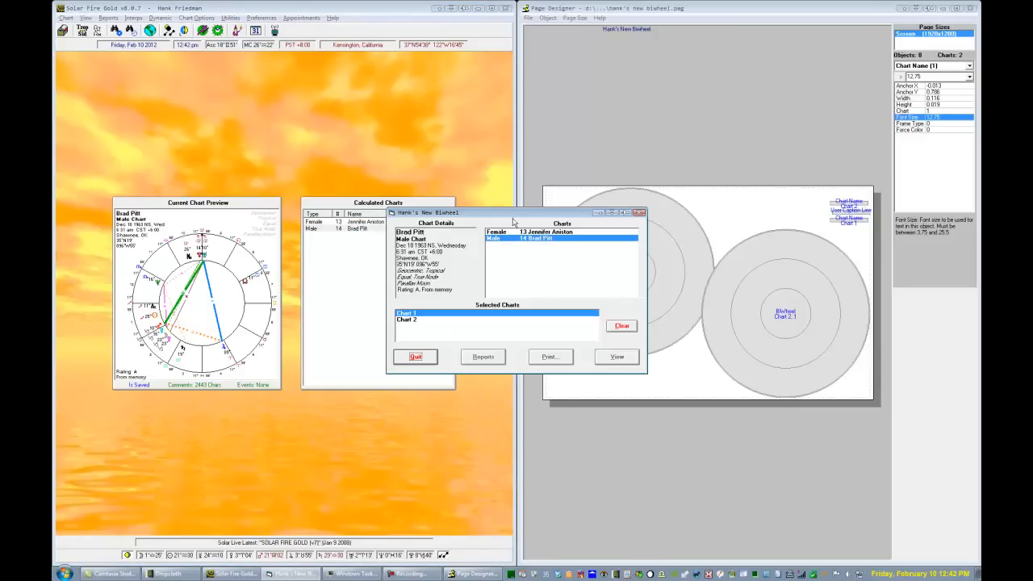
{"action": "left_click", "coordinate": [539, 232]}
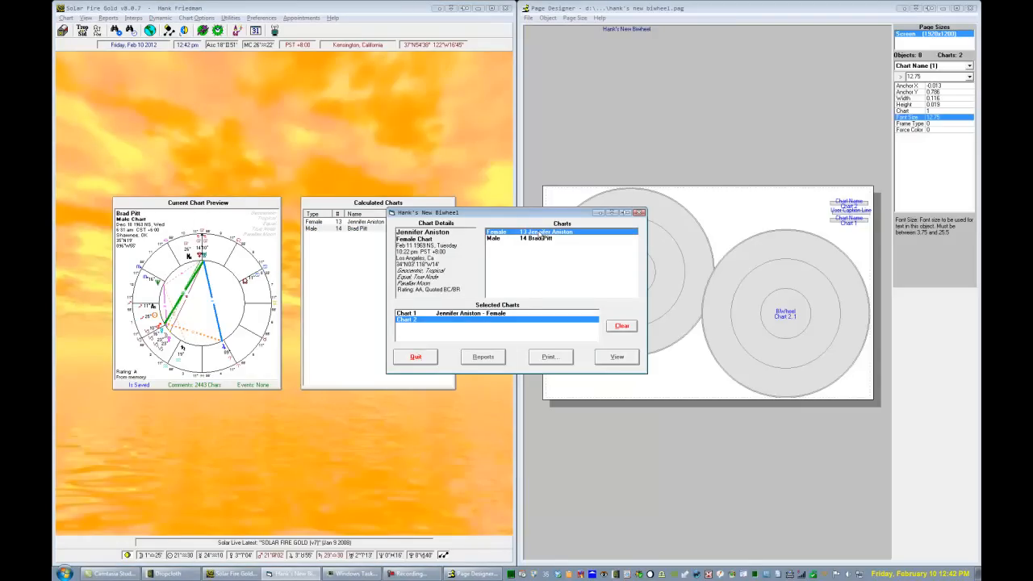
{"action": "left_click", "coordinate": [540, 239]}
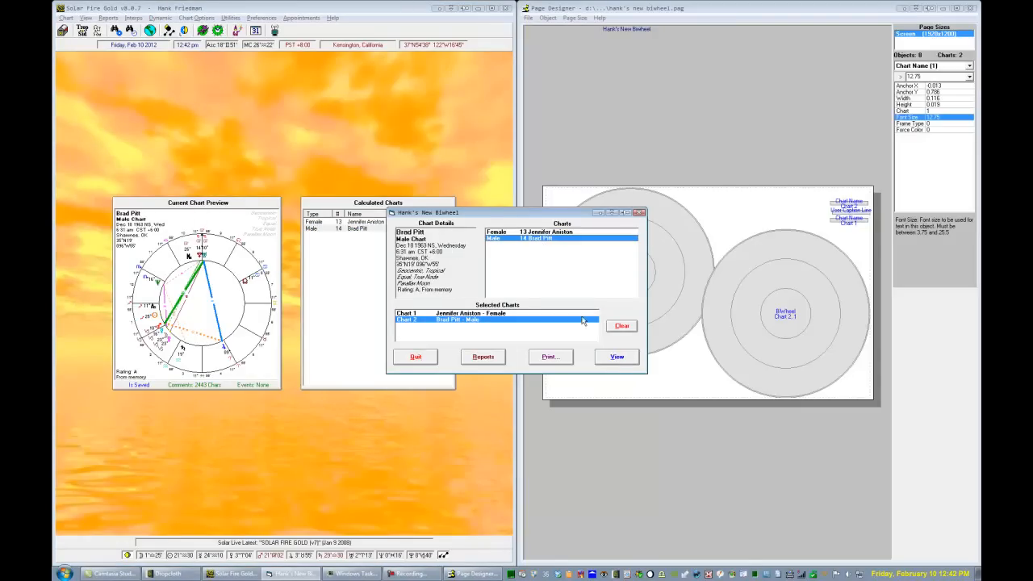
{"action": "left_click", "coordinate": [618, 358]}
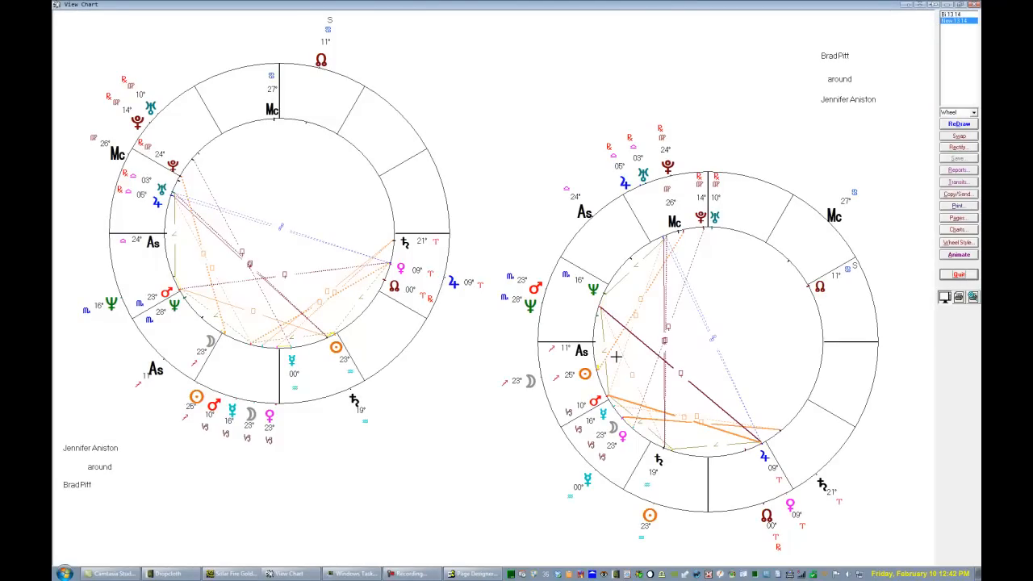
Inspect the displayed page at full size, and arrange the View Chart window side by side with the Page Designer
{"action": "left_click", "coordinate": [616, 356]}
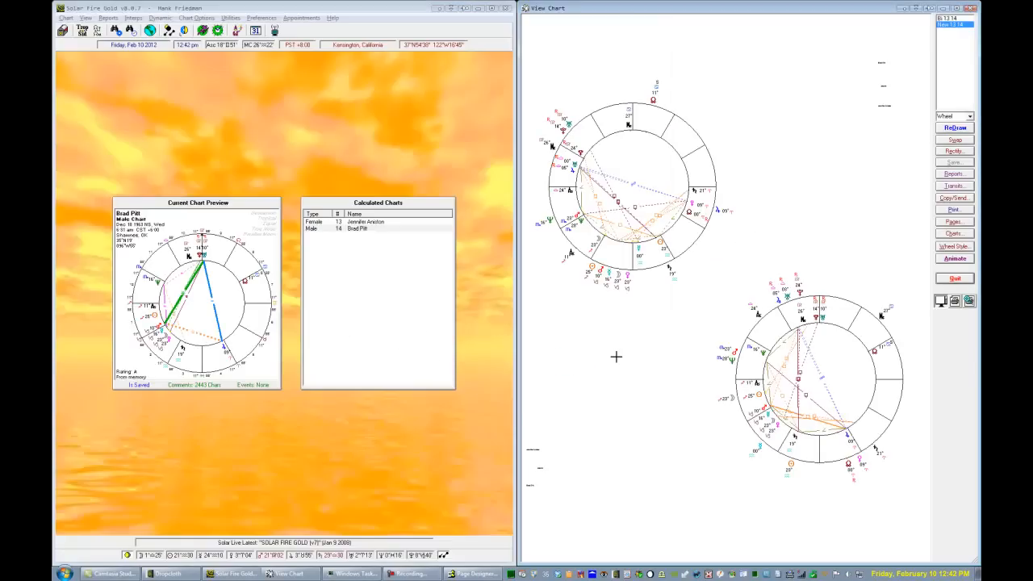
{"action": "left_click", "coordinate": [616, 356]}
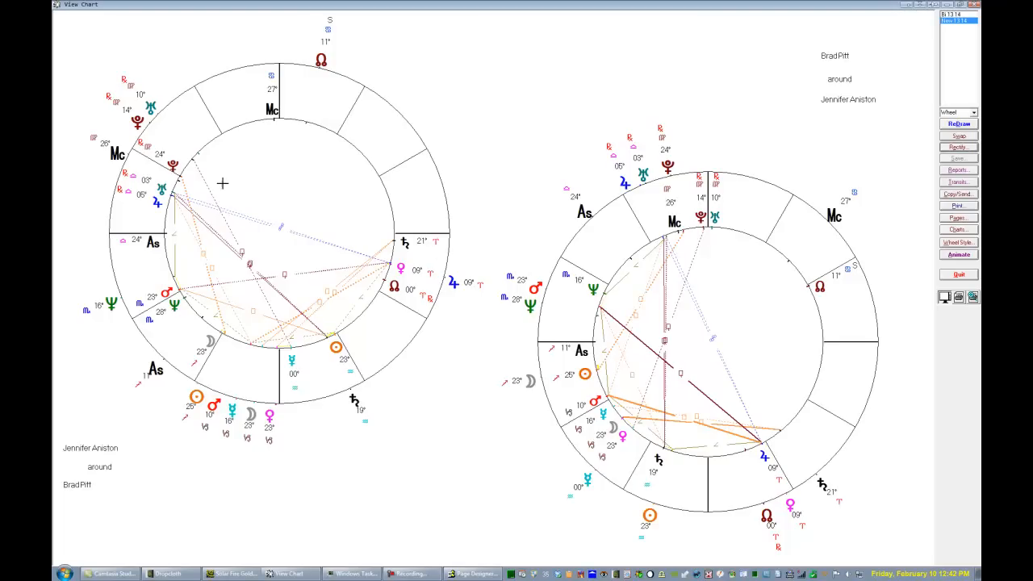
{"action": "left_click", "coordinate": [956, 277]}
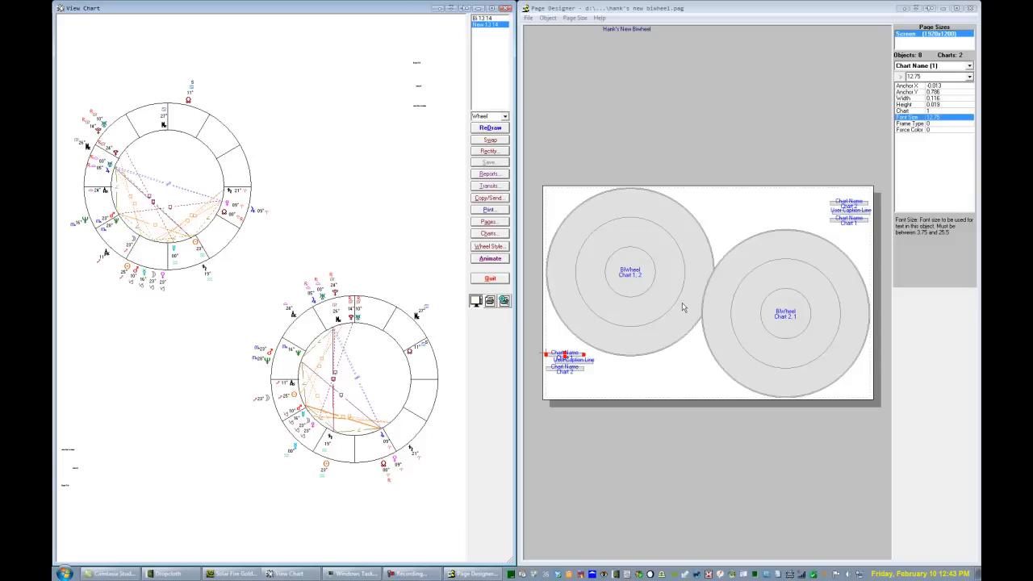
Set the aspects file of the Chart 2, 1 BiWheel to easy and save the page
{"action": "left_click", "coordinate": [780, 313]}
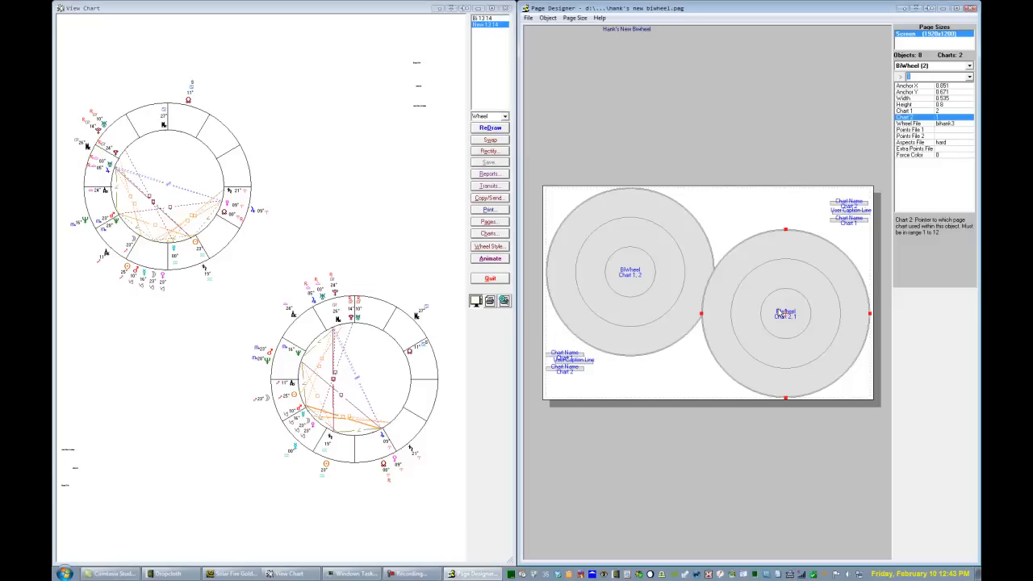
{"action": "left_click", "coordinate": [902, 143]}
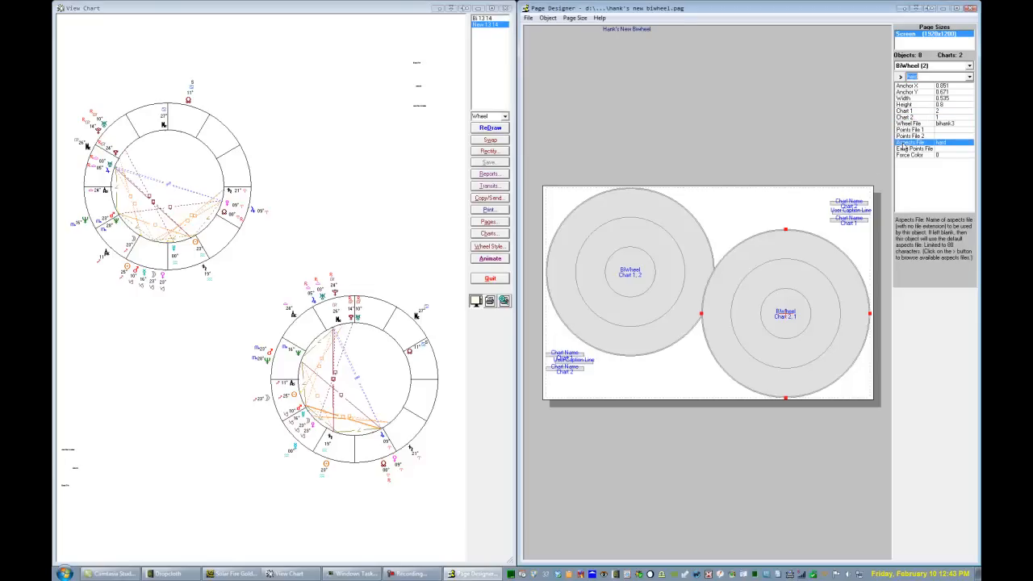
{"action": "left_click", "coordinate": [901, 78]}
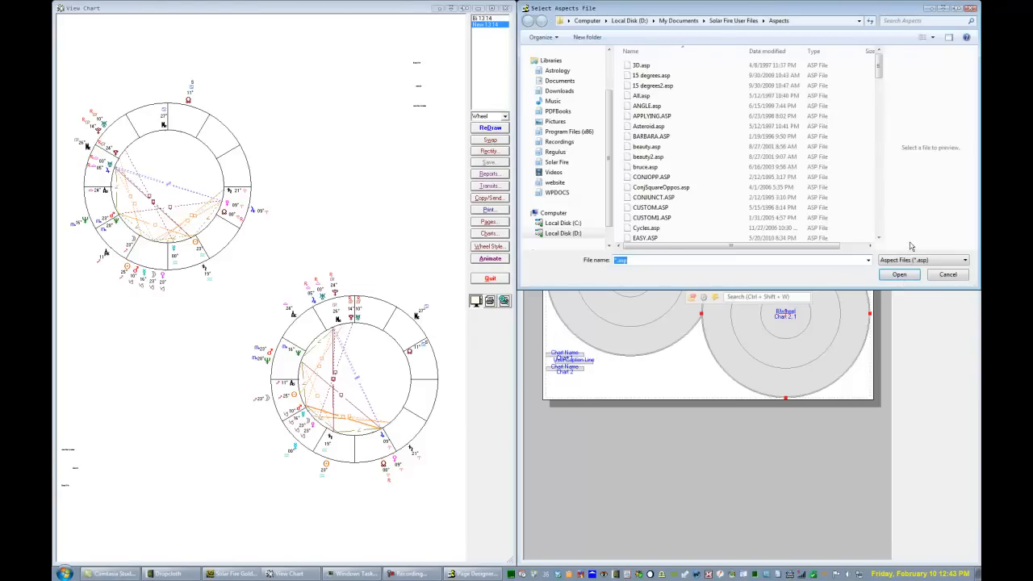
{"action": "double_click", "coordinate": [653, 239]}
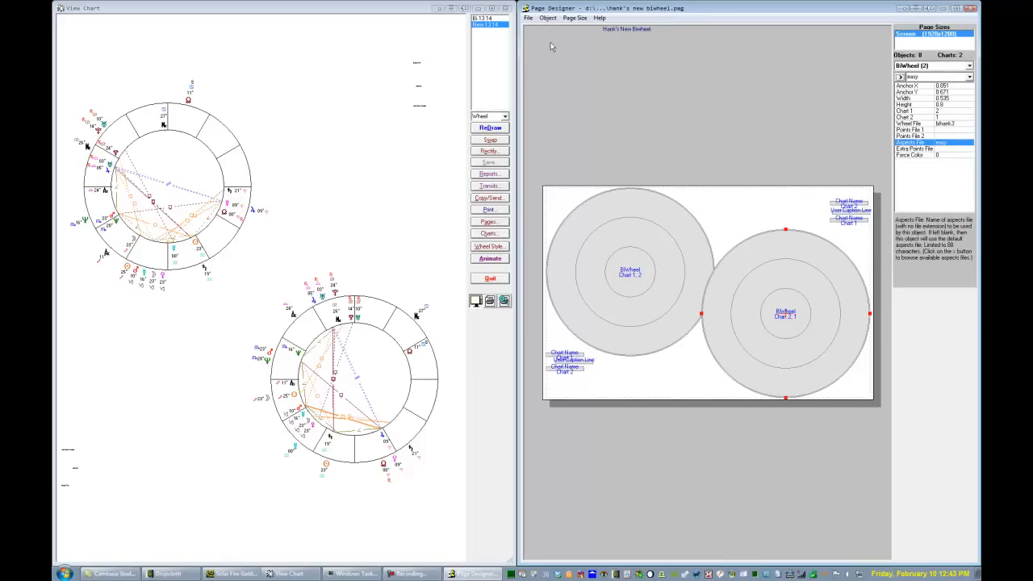
{"action": "left_click", "coordinate": [530, 22]}
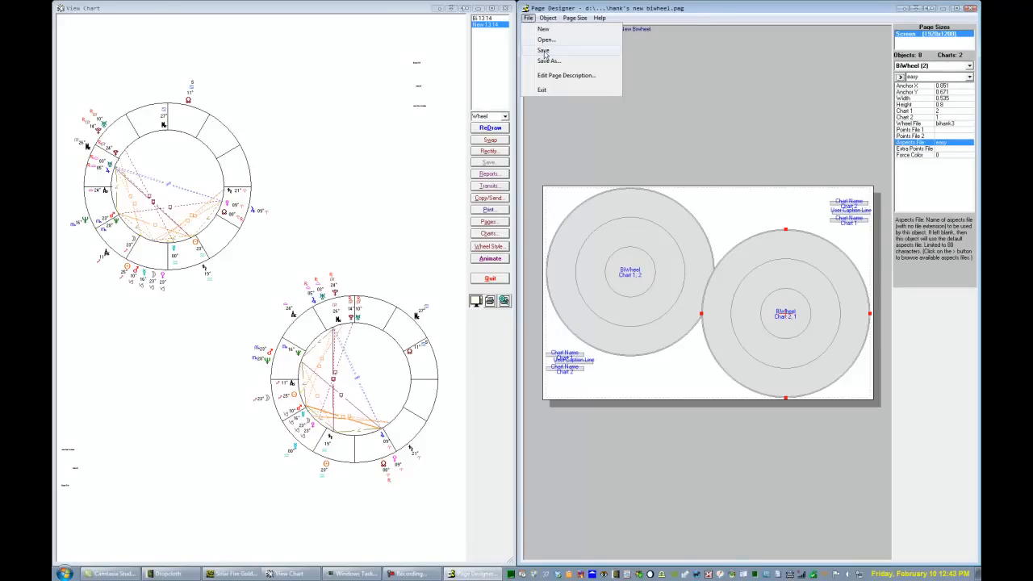
{"action": "left_click", "coordinate": [544, 55]}
Redraw the viewed page, examine both wheels' aspect lines at full size, and close the chart view
{"action": "left_click", "coordinate": [483, 129]}
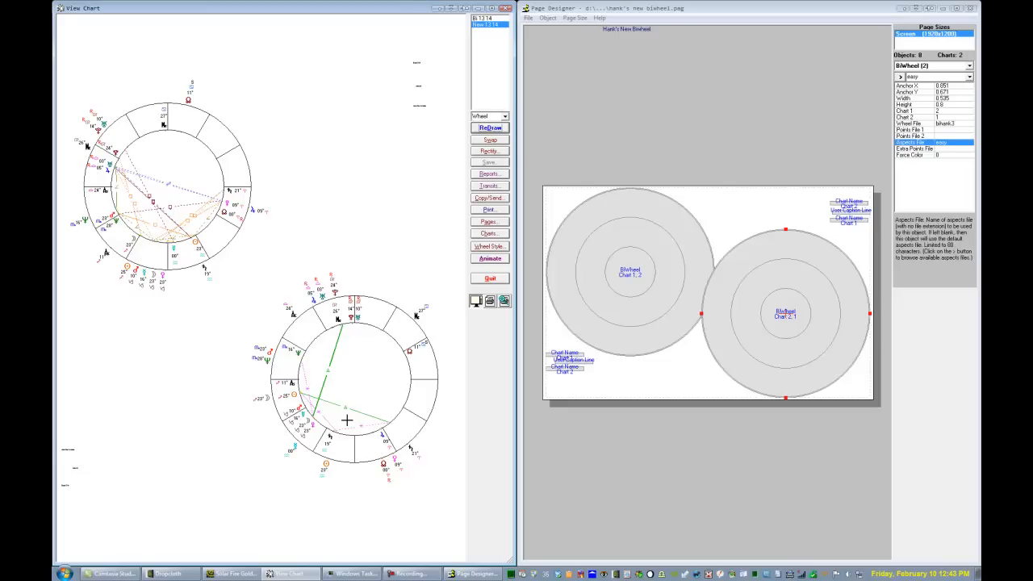
{"action": "left_click", "coordinate": [490, 10]}
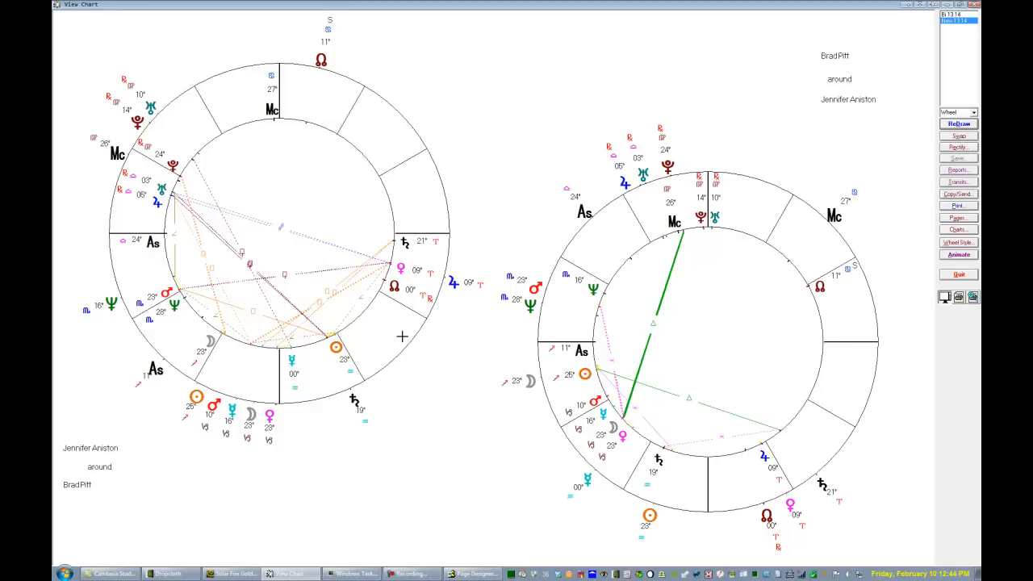
{"action": "key", "text": "Escape"}
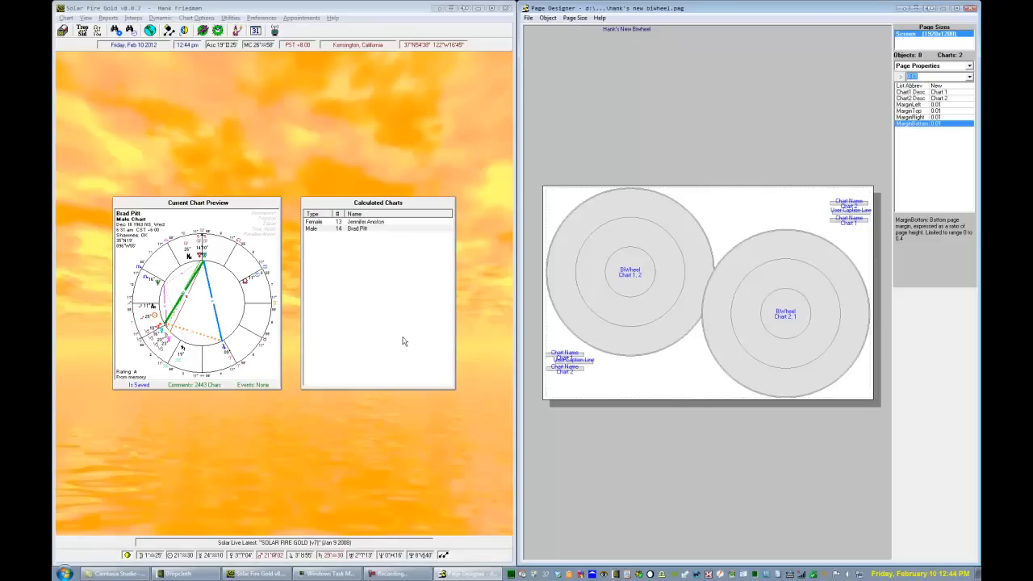